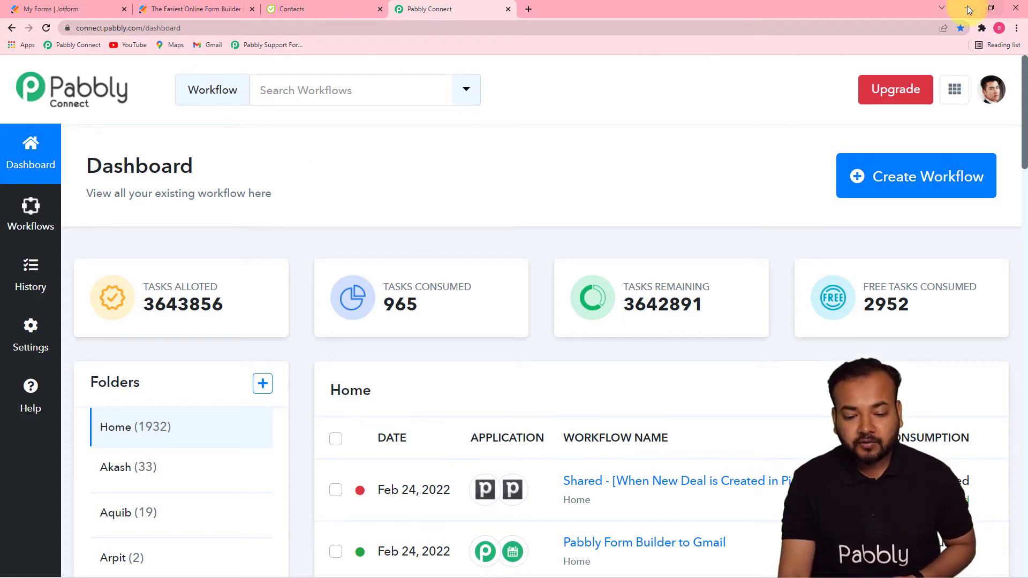
- Create a workflow named 'Add Leads from Jotform Submissions in Flowlu Automatically' and collapse its Trigger step
{"action": "left_click", "coordinate": [913, 190]}
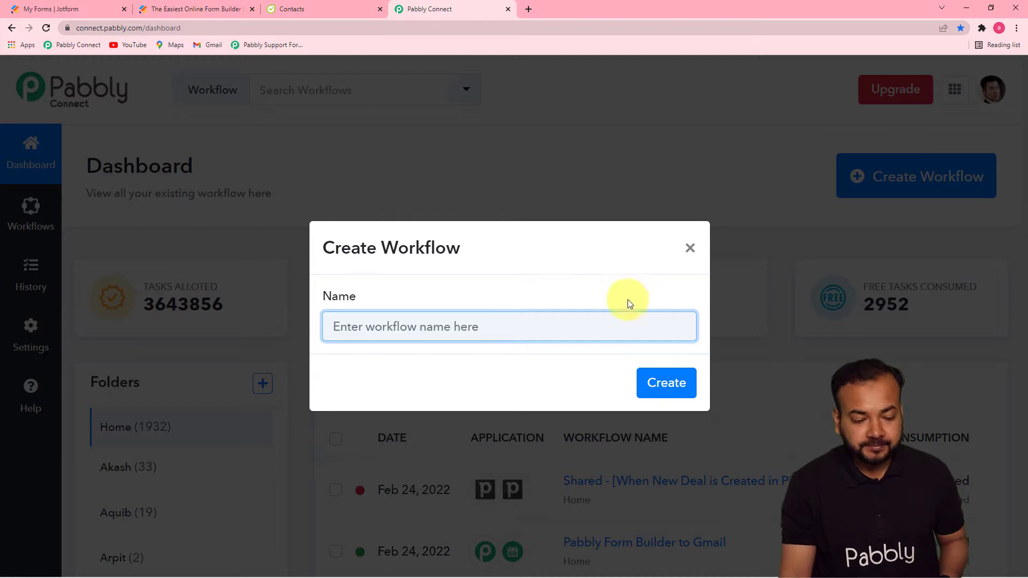
{"action": "type", "text": "Add Leads from Jotform Submissions in Flowlu Automatically"}
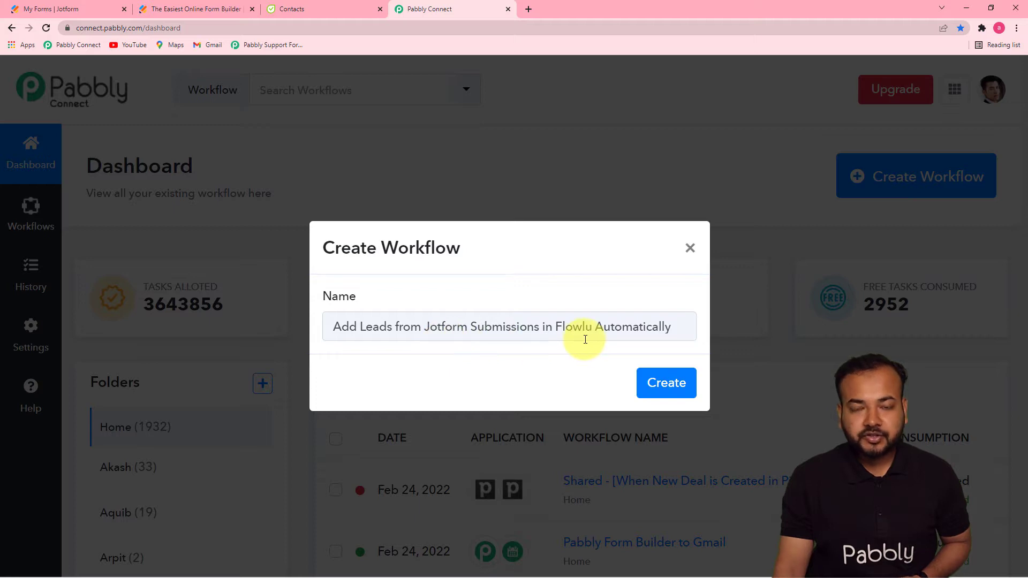
{"action": "left_click", "coordinate": [656, 385]}
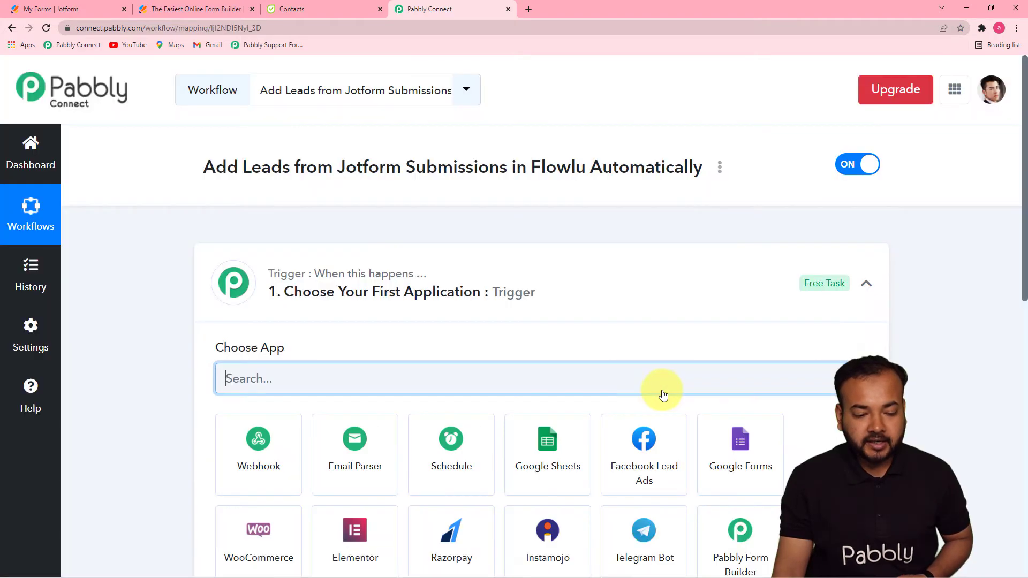
{"action": "left_click", "coordinate": [866, 284]}
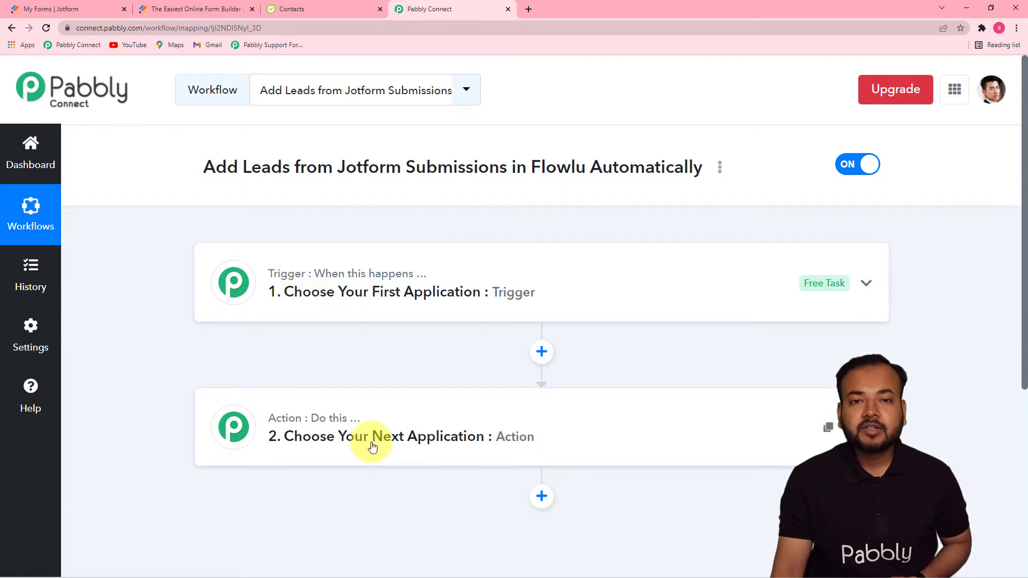
{"action": "mouse_move", "coordinate": [296, 274]}
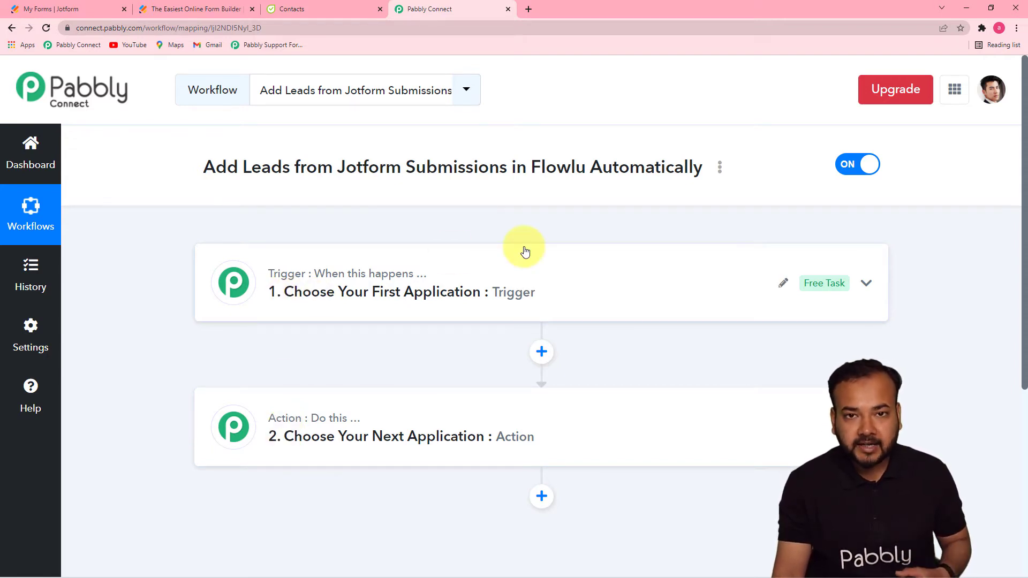
- Set the trigger app to JotForm with the New Response event
{"action": "left_click", "coordinate": [369, 284]}
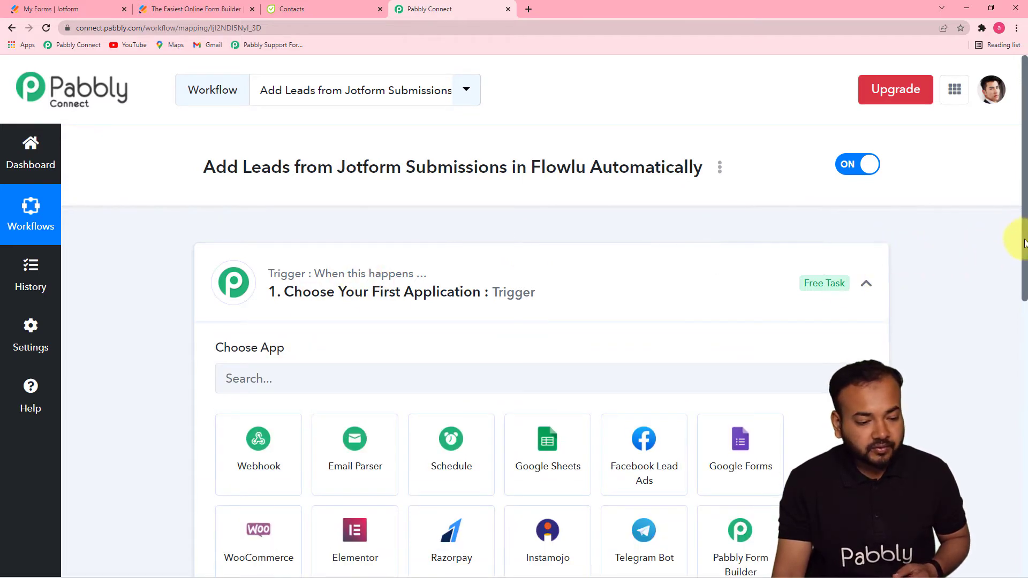
{"action": "left_click_drag", "start_coordinate": [1023, 243], "coordinate": [990, 314]}
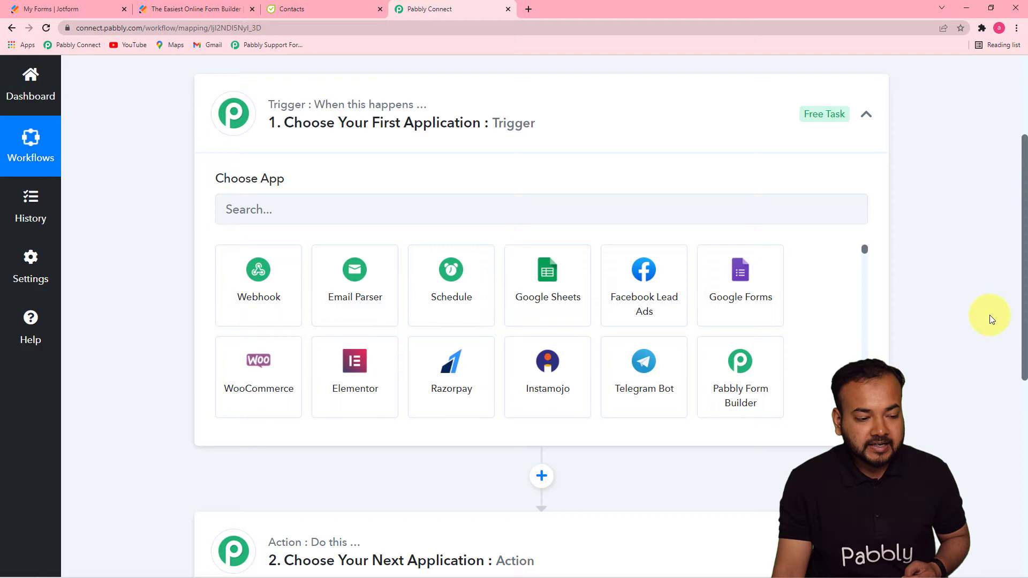
{"action": "left_click", "coordinate": [310, 217]}
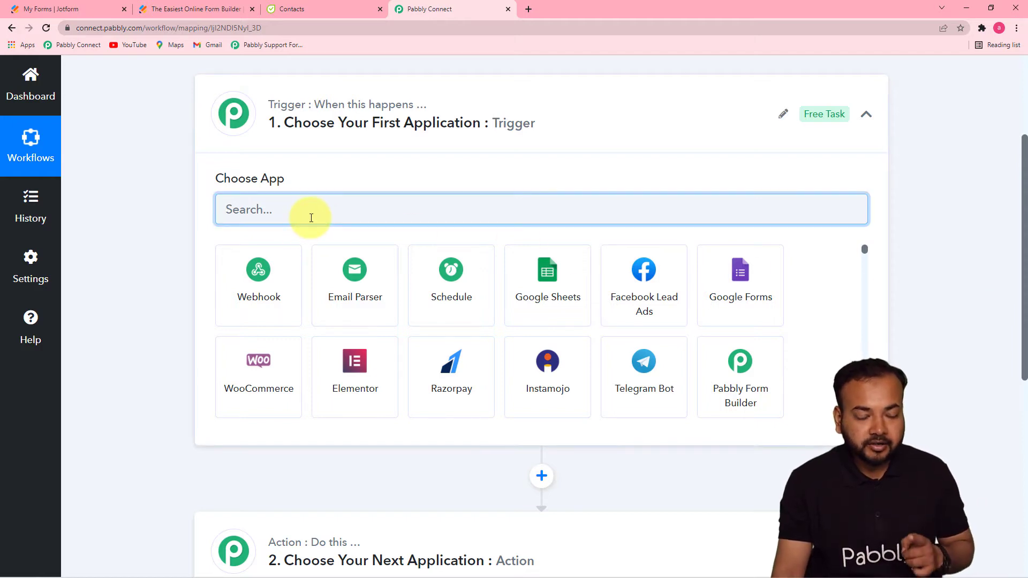
{"action": "type", "text": "j"}
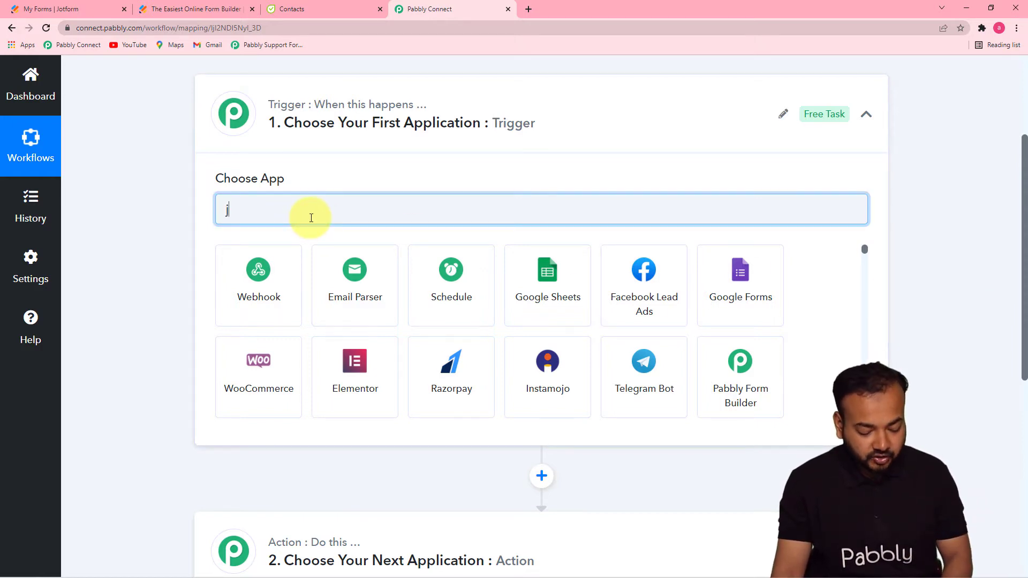
{"action": "type", "text": "ot"}
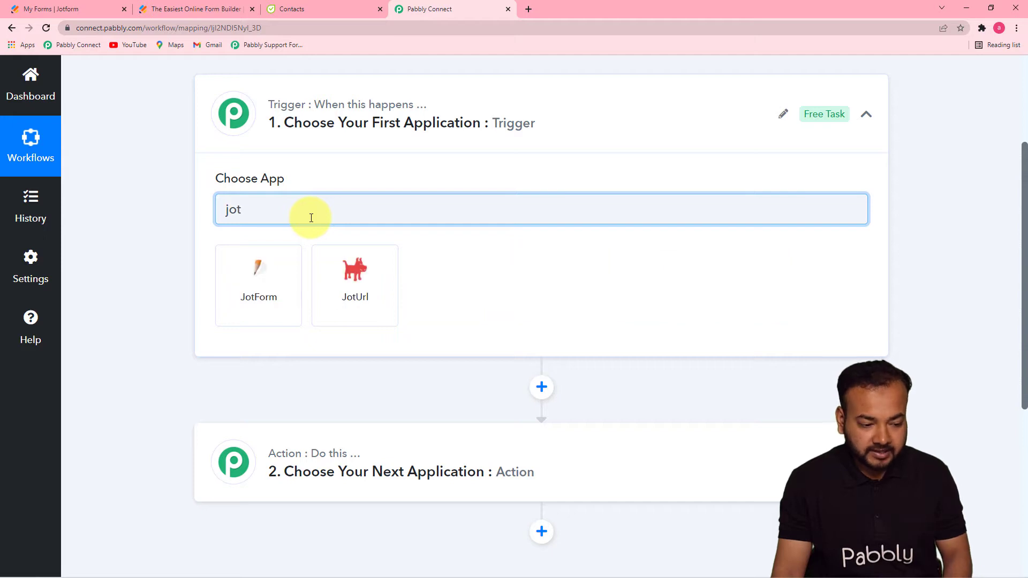
{"action": "left_click", "coordinate": [237, 289]}
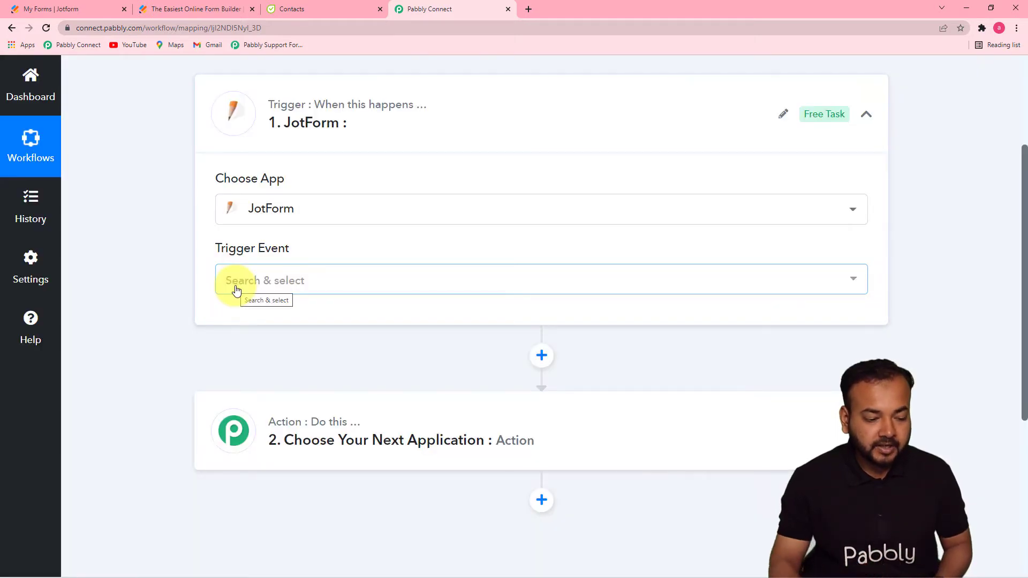
{"action": "left_click", "coordinate": [237, 289]}
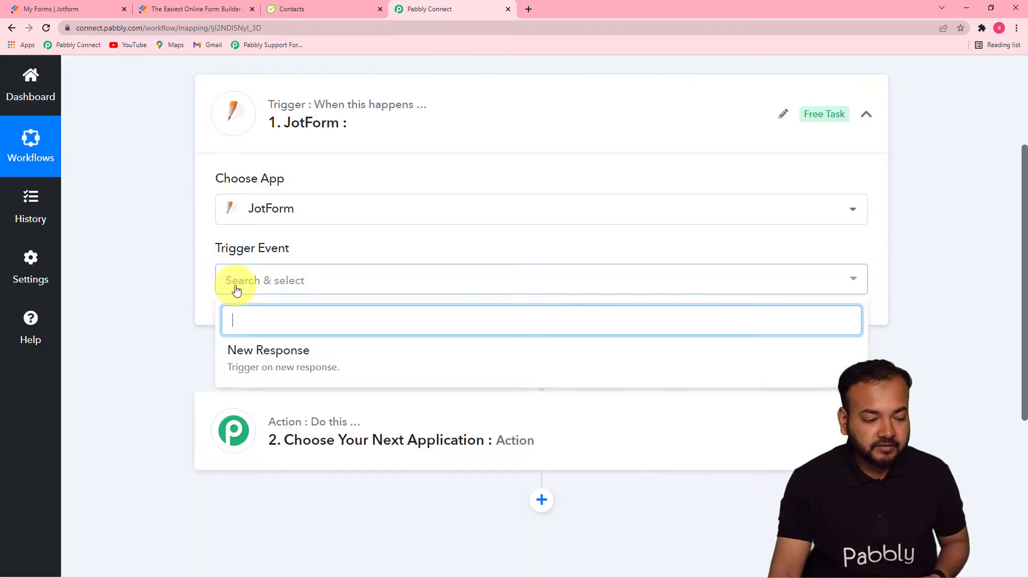
{"action": "left_click", "coordinate": [254, 352]}
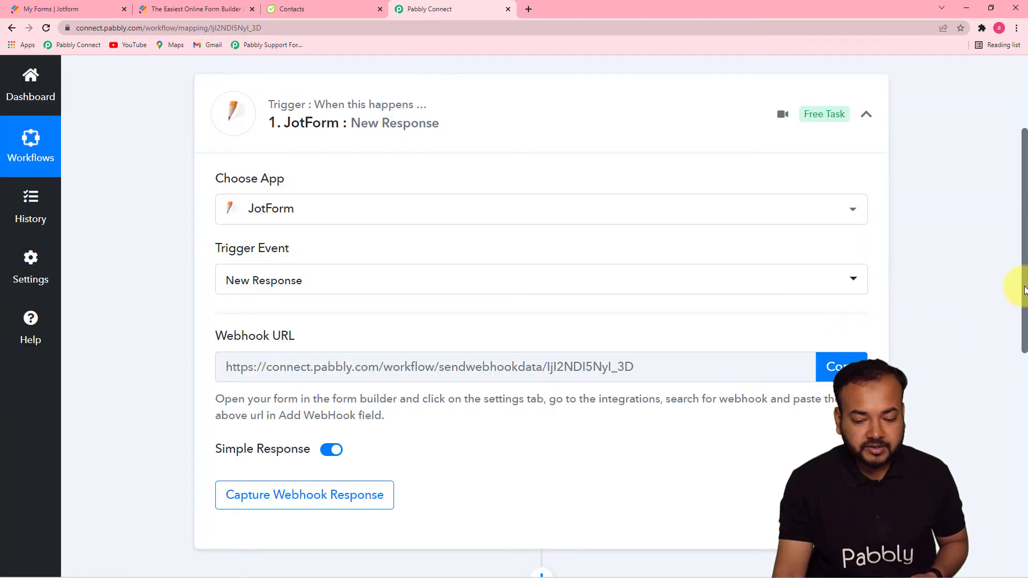
- Copy the JotForm trigger's webhook URL and switch to the Jotform forms list
{"action": "left_click_drag", "start_coordinate": [1024, 289], "coordinate": [1023, 345]}
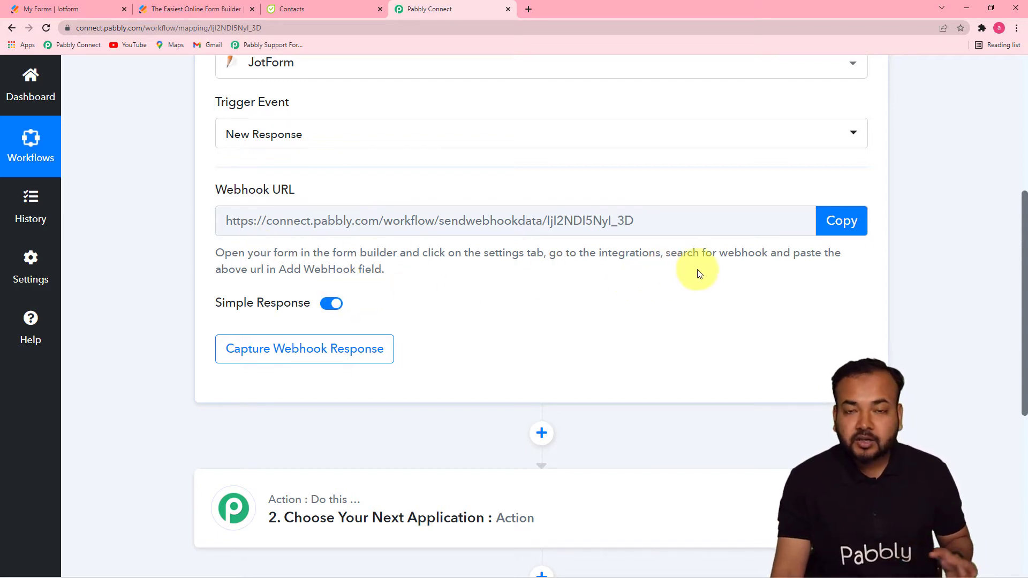
{"action": "left_click", "coordinate": [839, 231]}
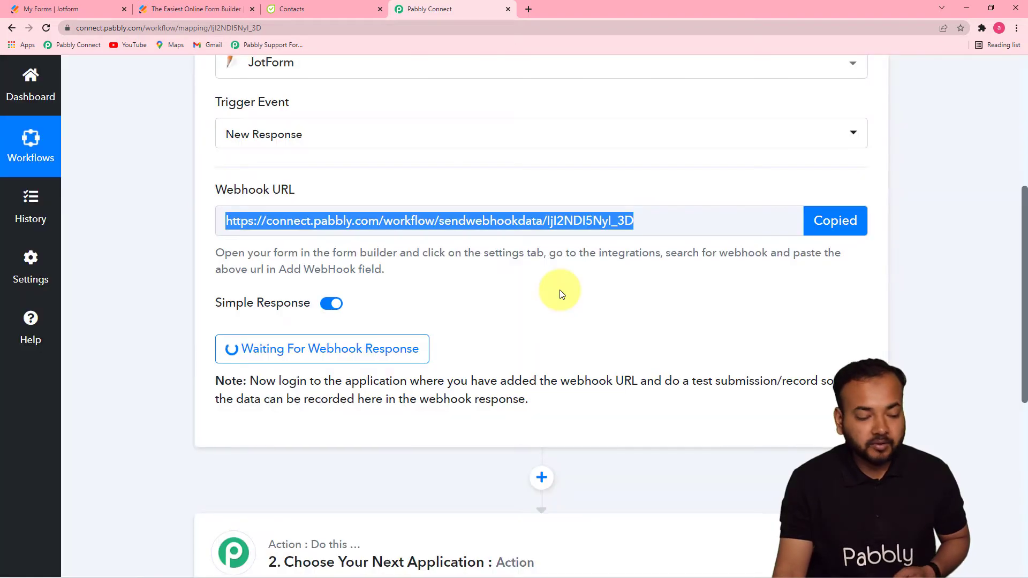
{"action": "left_click", "coordinate": [67, 6]}
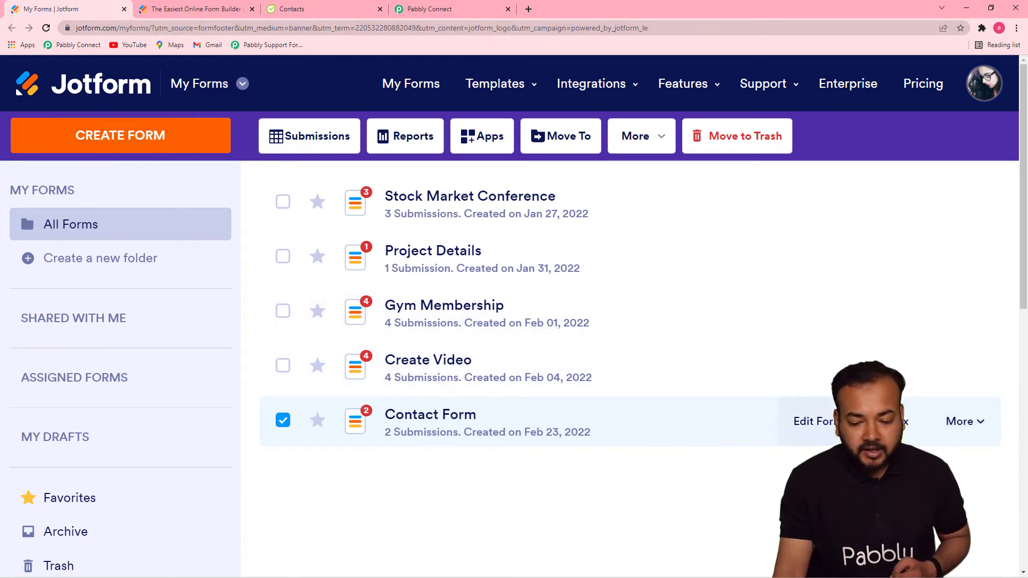
- Open the Contact Form's Settings from its More menu and go to the Integrations section
{"action": "left_click", "coordinate": [959, 427]}
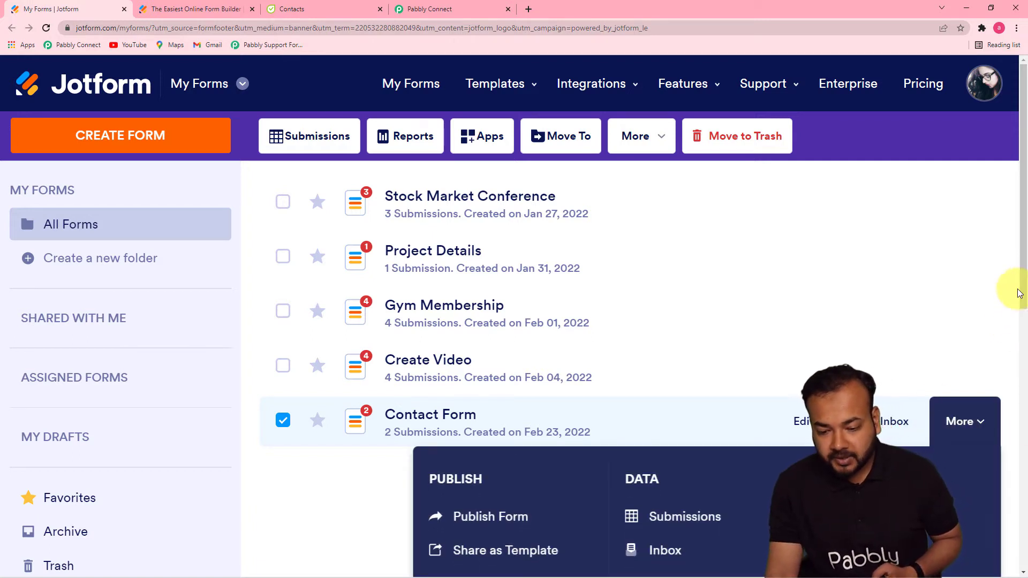
{"action": "left_click_drag", "start_coordinate": [1022, 289], "coordinate": [1023, 355]}
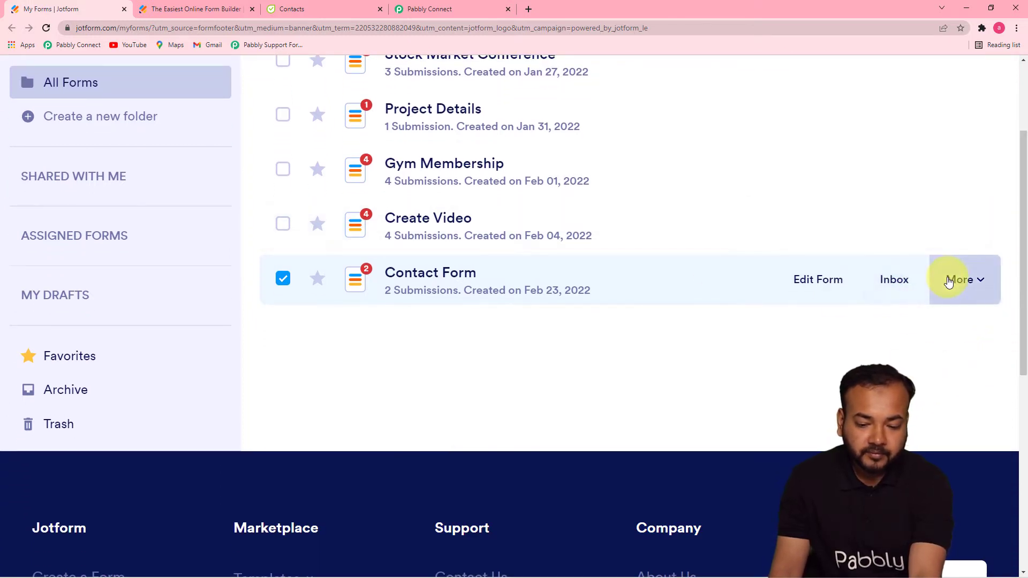
{"action": "left_click", "coordinate": [945, 279]}
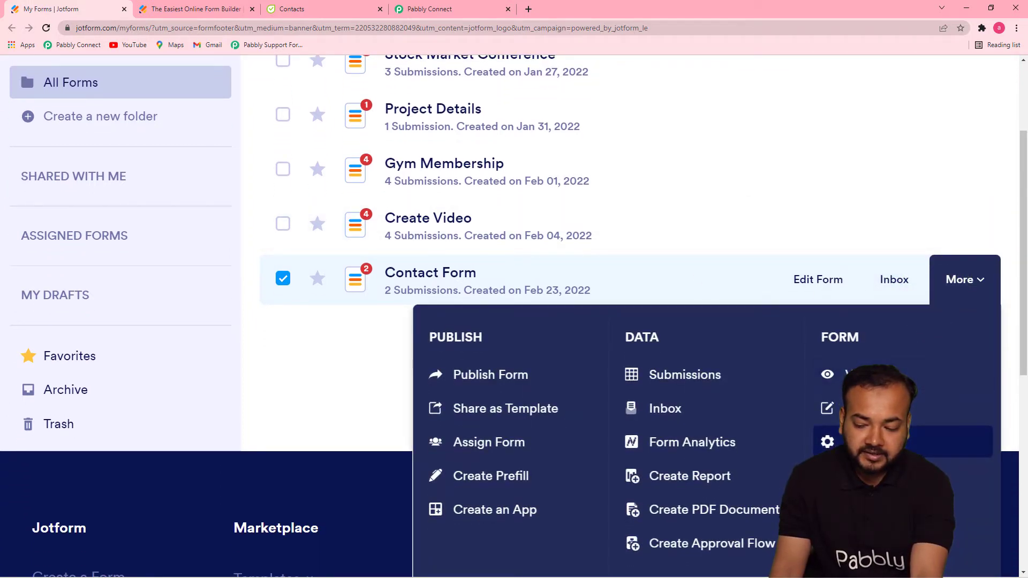
{"action": "left_click", "coordinate": [856, 445]}
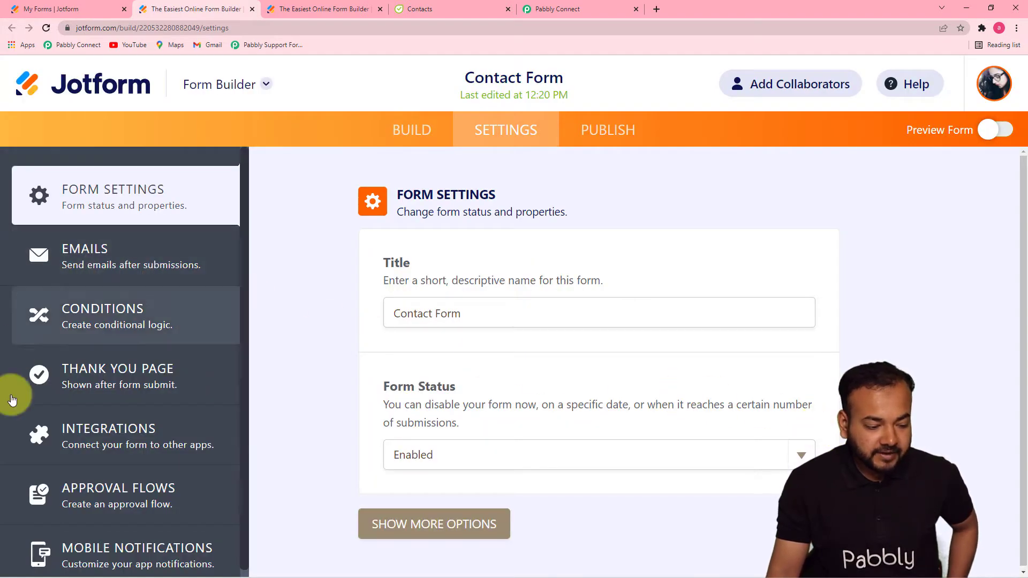
{"action": "left_click", "coordinate": [115, 434]}
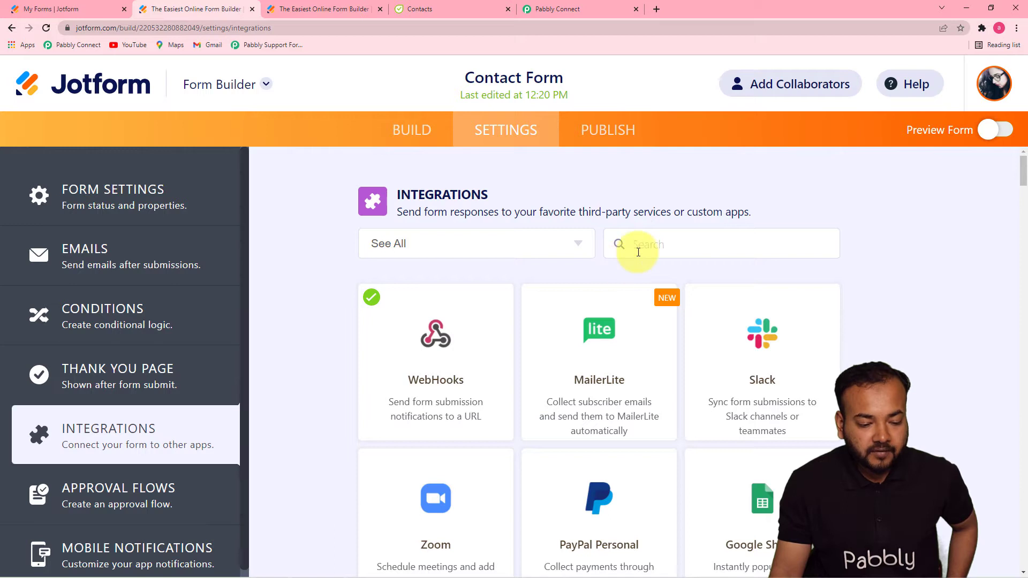
- Remove the Contact Form's existing WebHooks integration
{"action": "left_click", "coordinate": [423, 389]}
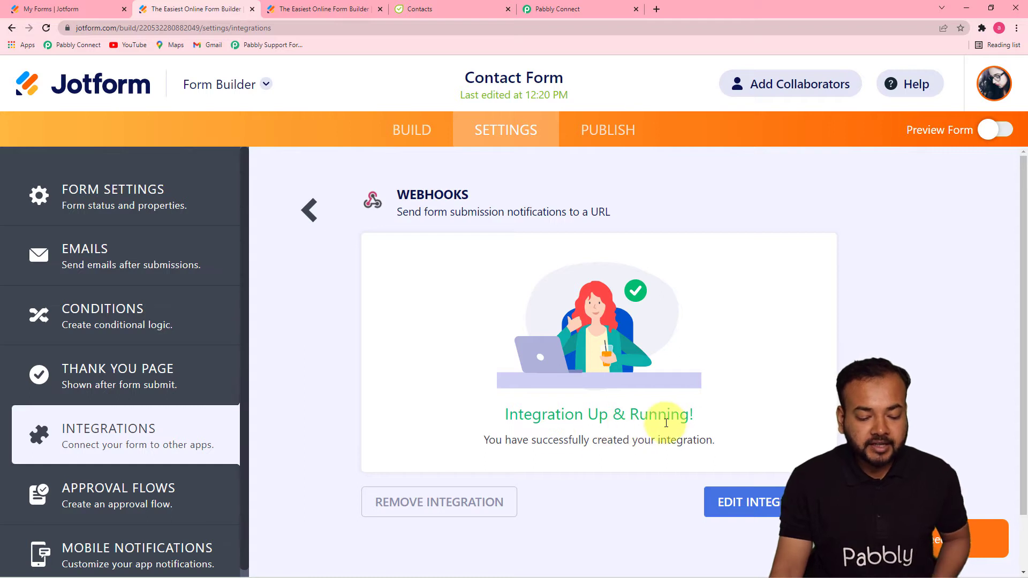
{"action": "left_click", "coordinate": [401, 497]}
{"action": "left_click", "coordinate": [583, 397]}
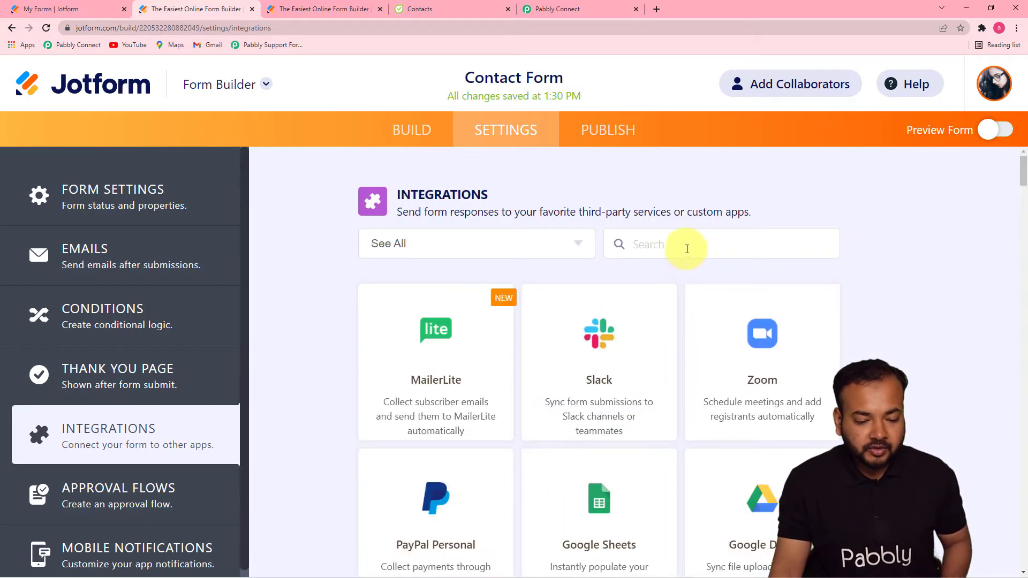
- Add a new WebHooks integration using the pasted Pabbly Connect webhook URL and complete it
{"action": "left_click", "coordinate": [686, 248]}
{"action": "type", "text": "we"}
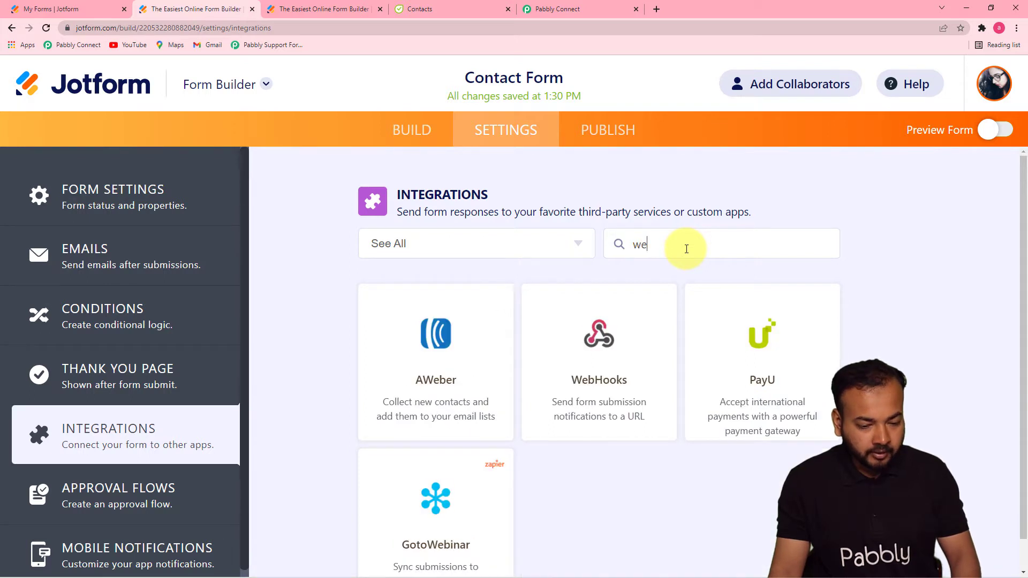
{"action": "left_click", "coordinate": [570, 382]}
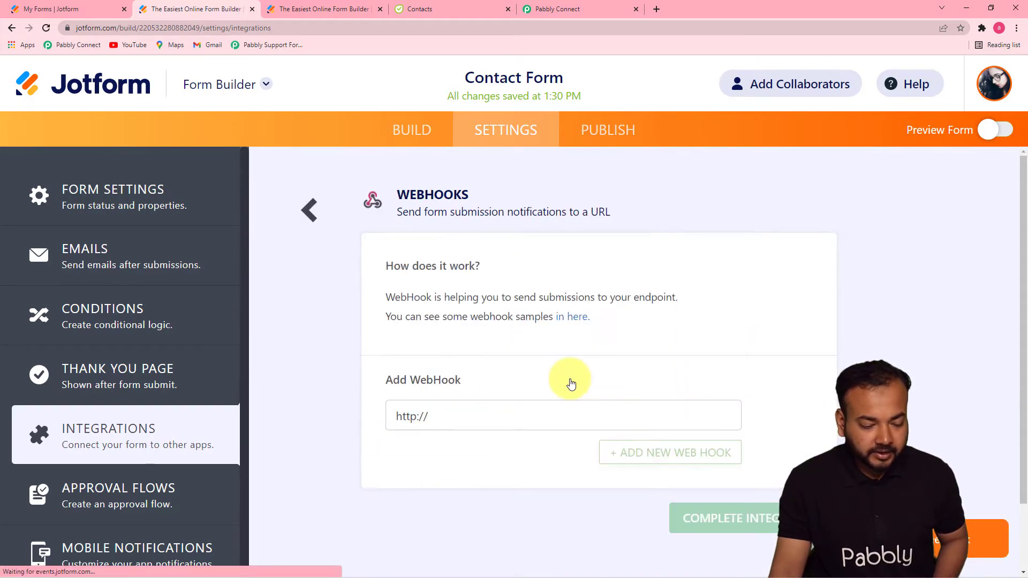
{"action": "left_click_drag", "start_coordinate": [429, 417], "coordinate": [358, 427]}
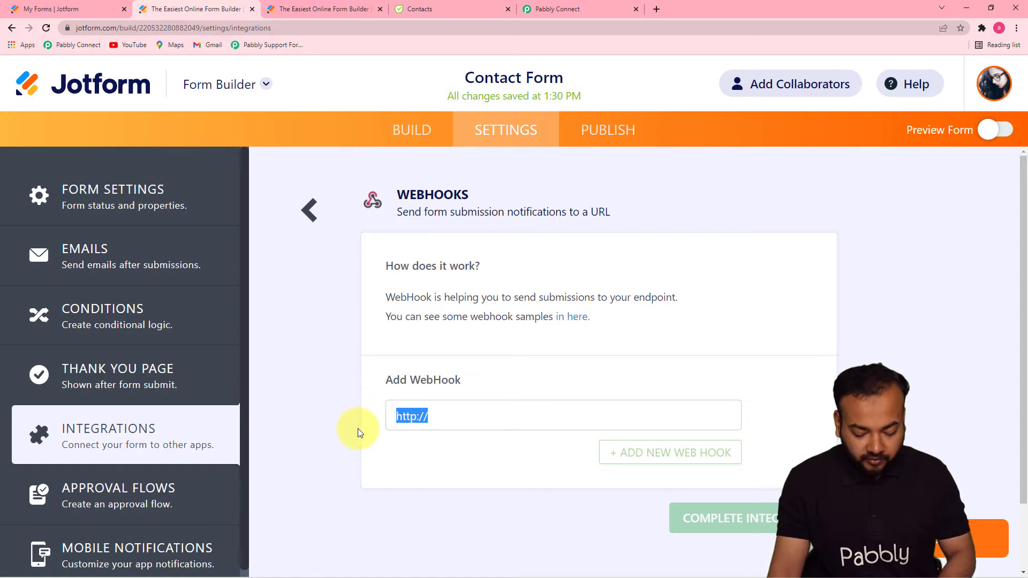
{"action": "key", "text": "BackSpace"}
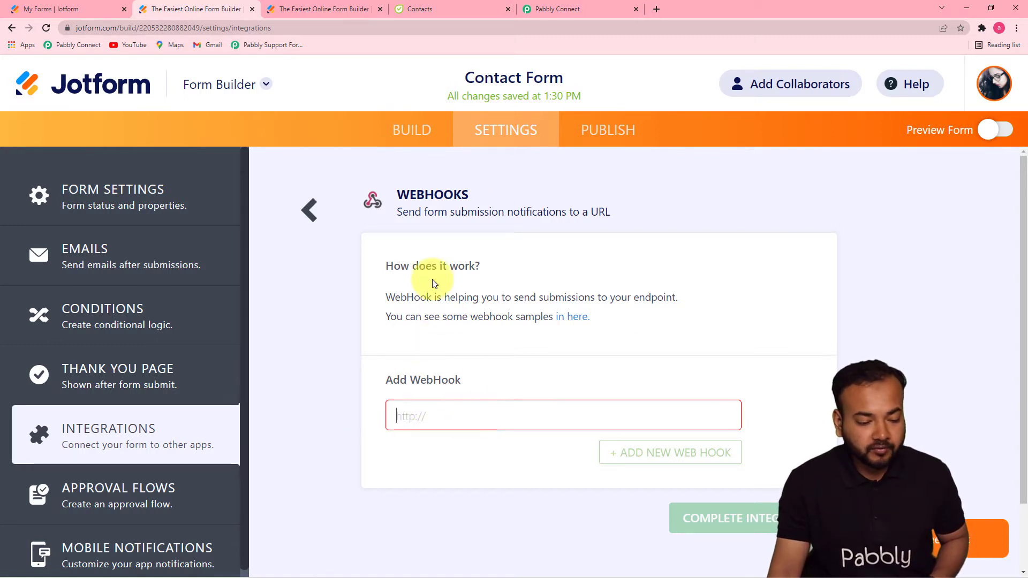
{"action": "right_click", "coordinate": [402, 416]}
{"action": "left_click", "coordinate": [435, 335]}
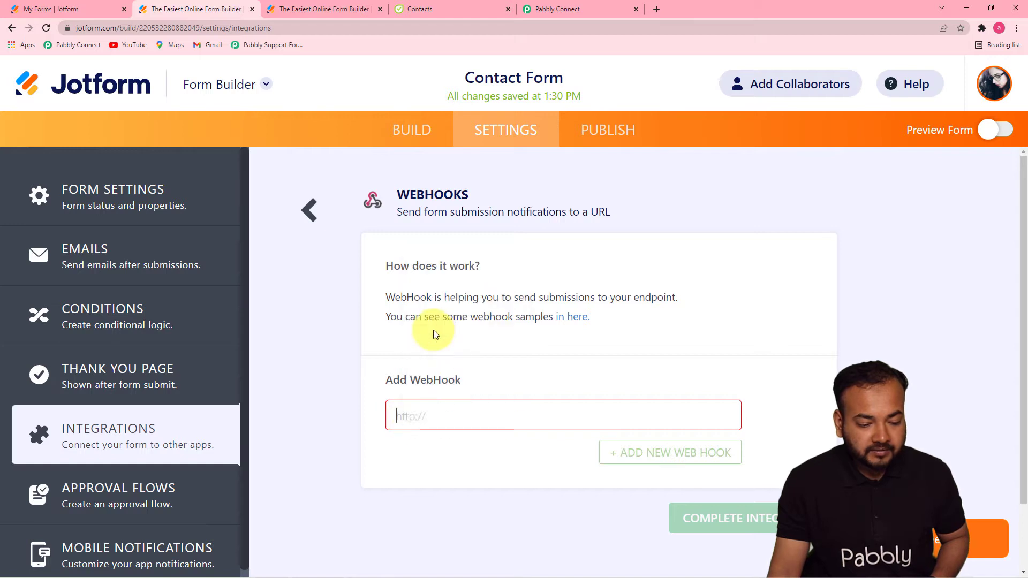
{"action": "left_click", "coordinate": [667, 454]}
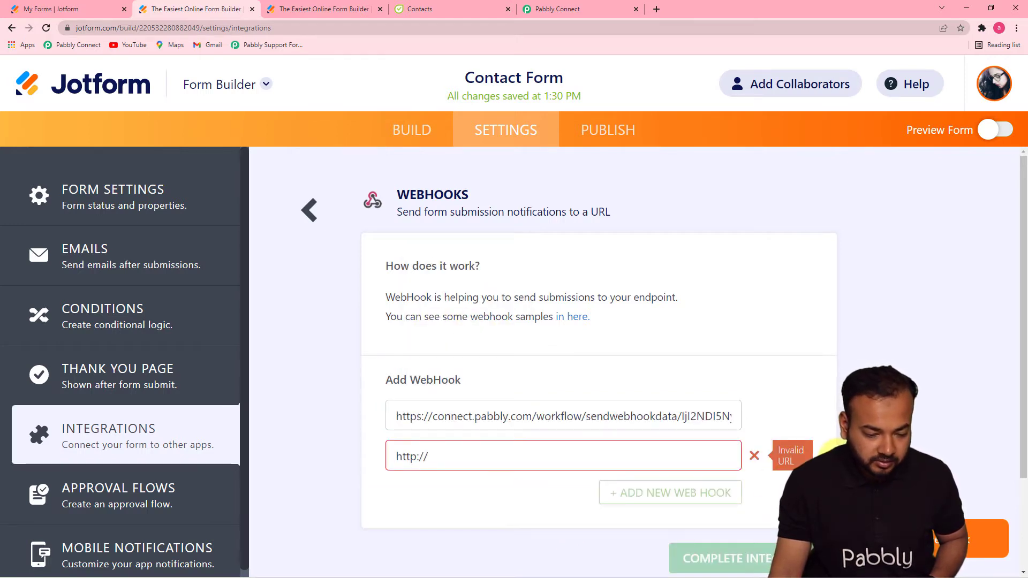
{"action": "left_click", "coordinate": [754, 456]}
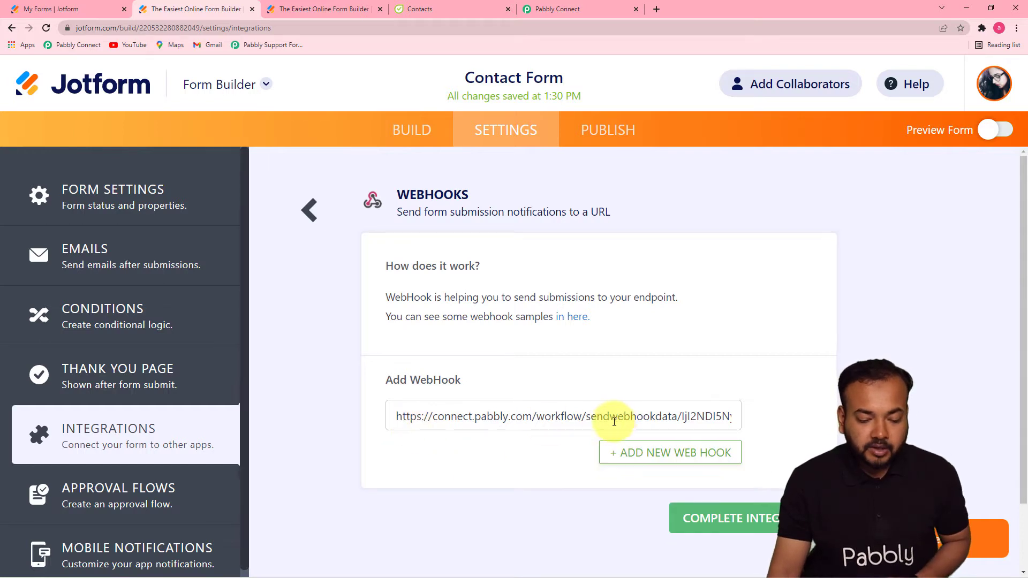
{"action": "left_click", "coordinate": [737, 520]}
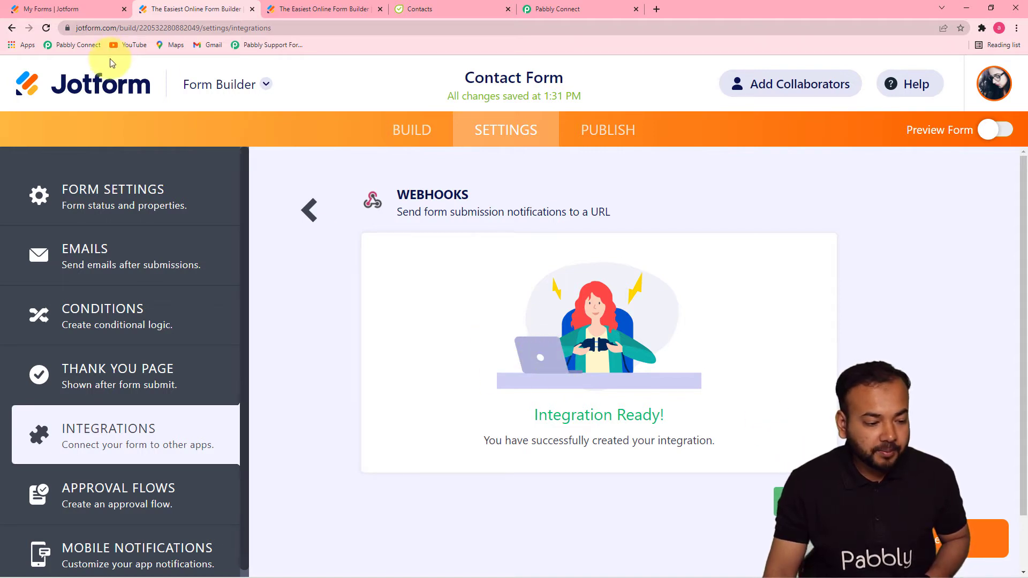
- Open the live Contact Form page from the Contact Form's More > View option
{"action": "left_click", "coordinate": [54, 10]}
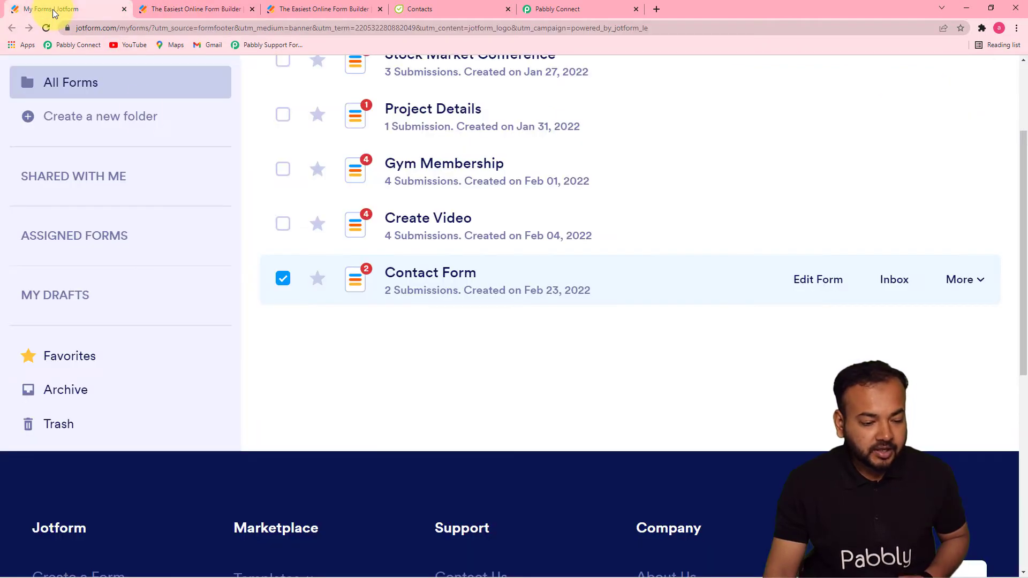
{"action": "left_click", "coordinate": [905, 289]}
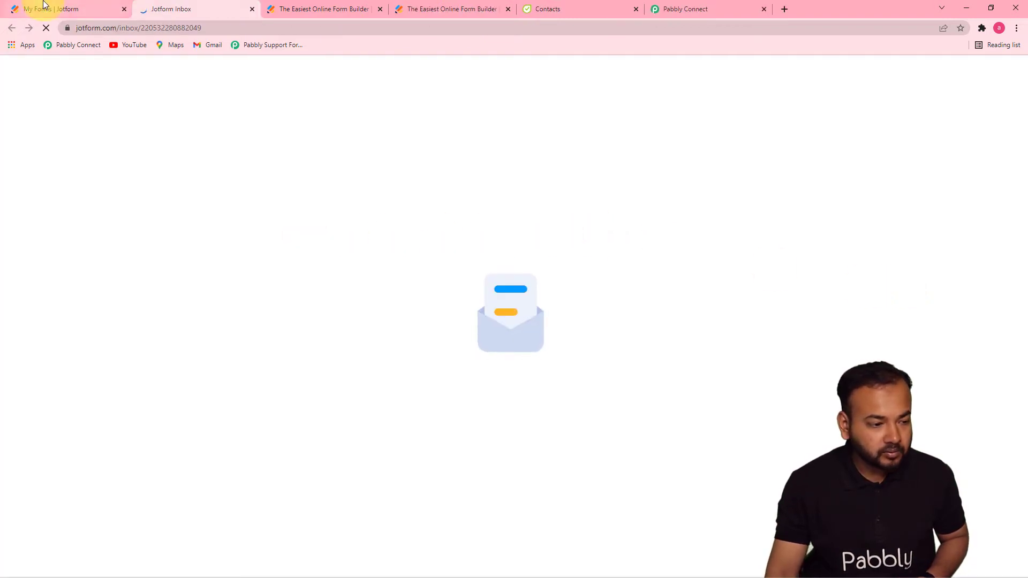
{"action": "left_click", "coordinate": [251, 9]}
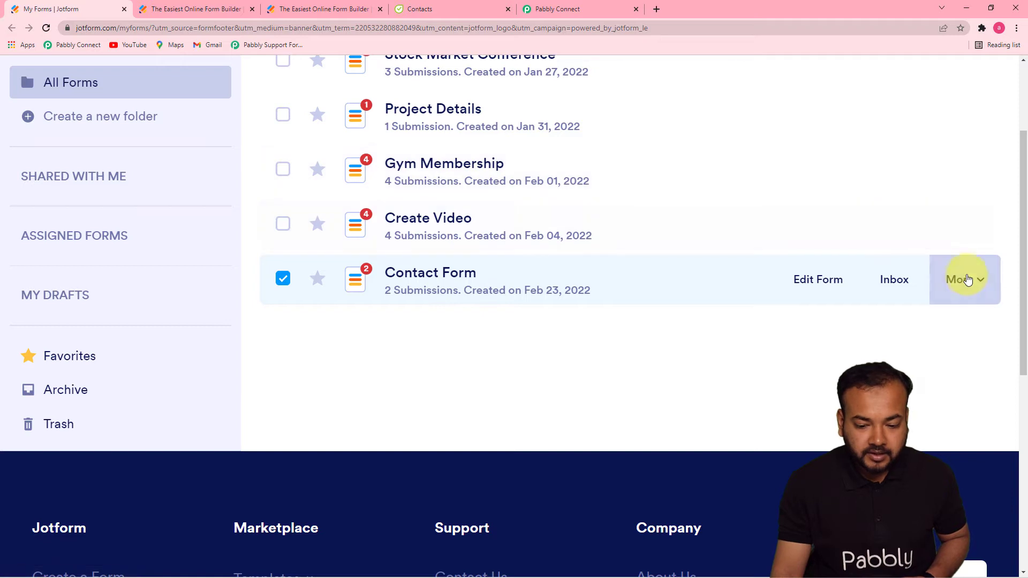
{"action": "left_click", "coordinate": [967, 279]}
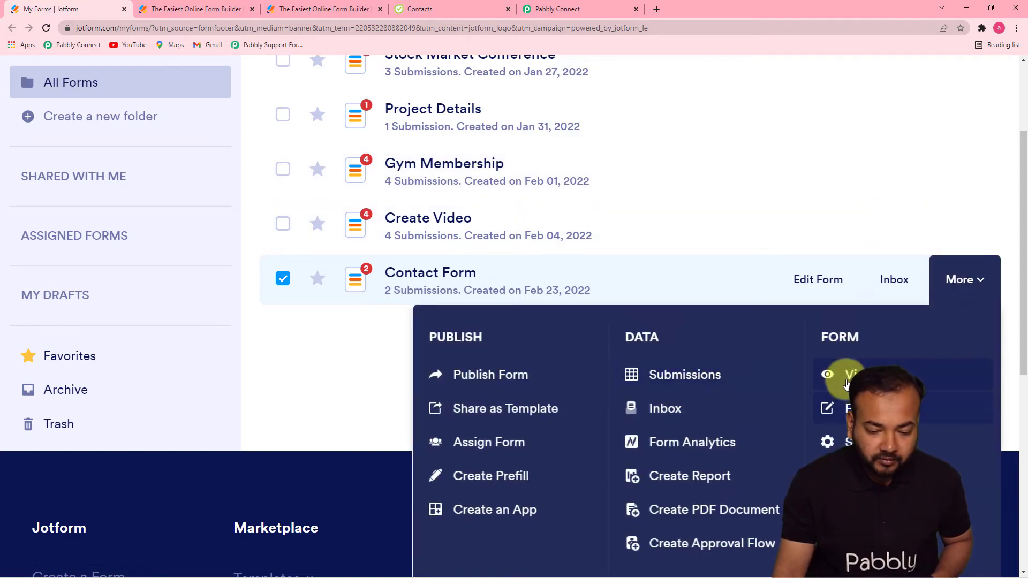
{"action": "left_click", "coordinate": [846, 381]}
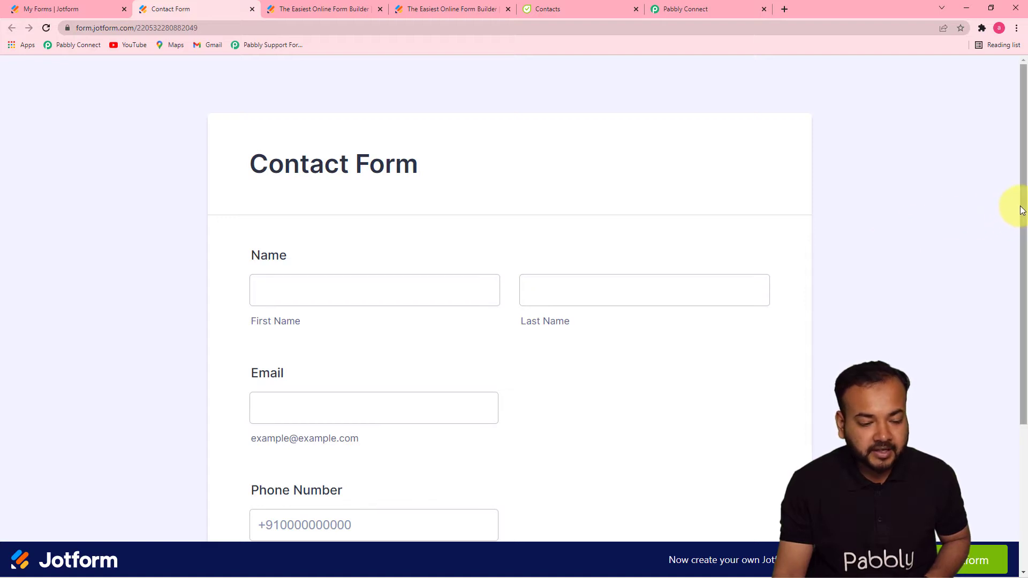
{"action": "mouse_move", "coordinate": [1021, 211]}
{"action": "left_mouse_down"}
{"action": "mouse_move", "coordinate": [1026, 328]}
{"action": "mouse_move", "coordinate": [1024, 229]}
{"action": "left_mouse_up"}
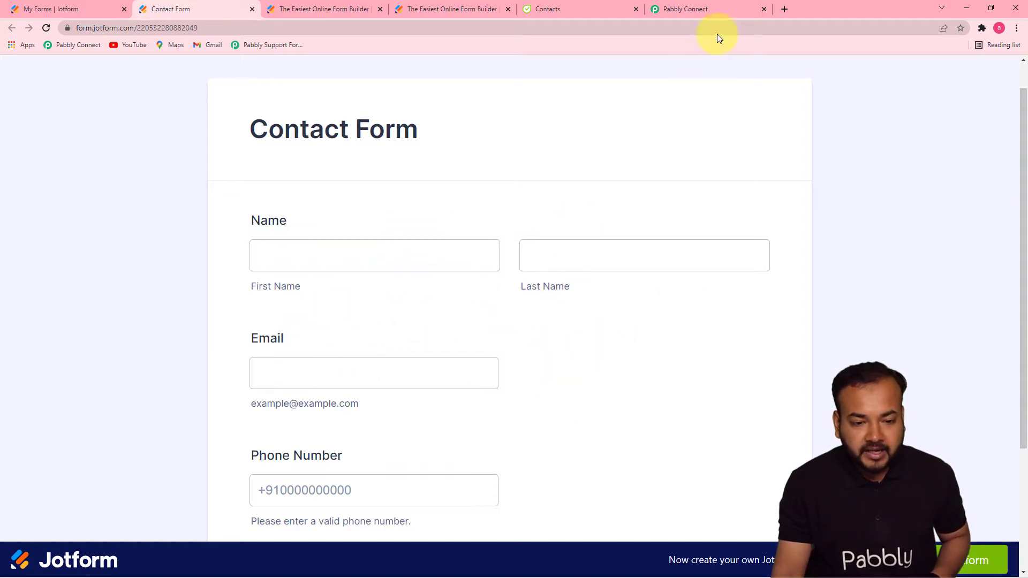
{"action": "left_click", "coordinate": [707, 15]}
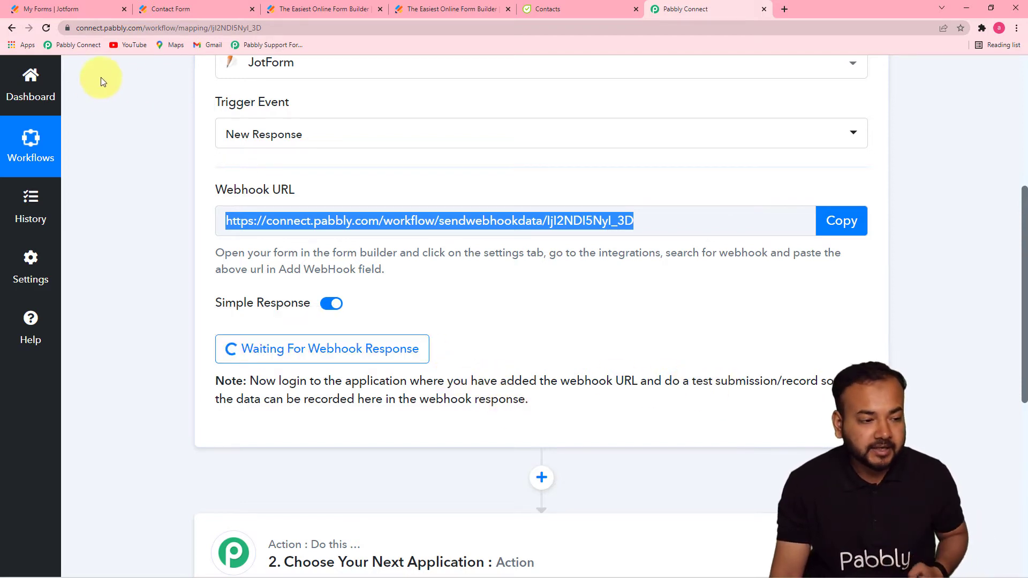
{"action": "left_click", "coordinate": [172, 15]}
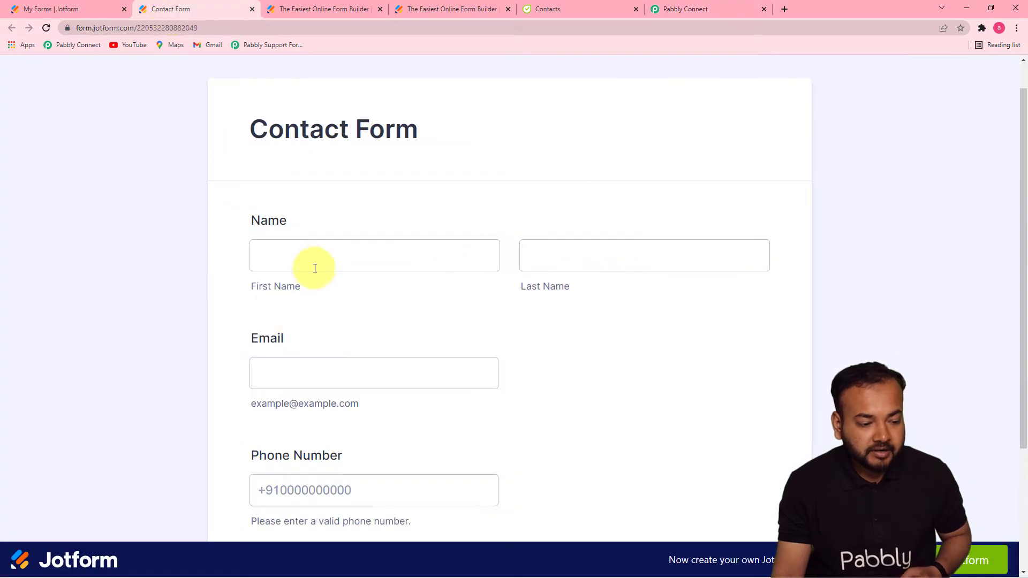
- Fill in the contact's first and last name, email and phone number, then submit
{"action": "left_click", "coordinate": [315, 268]}
{"action": "left_click", "coordinate": [287, 326]}
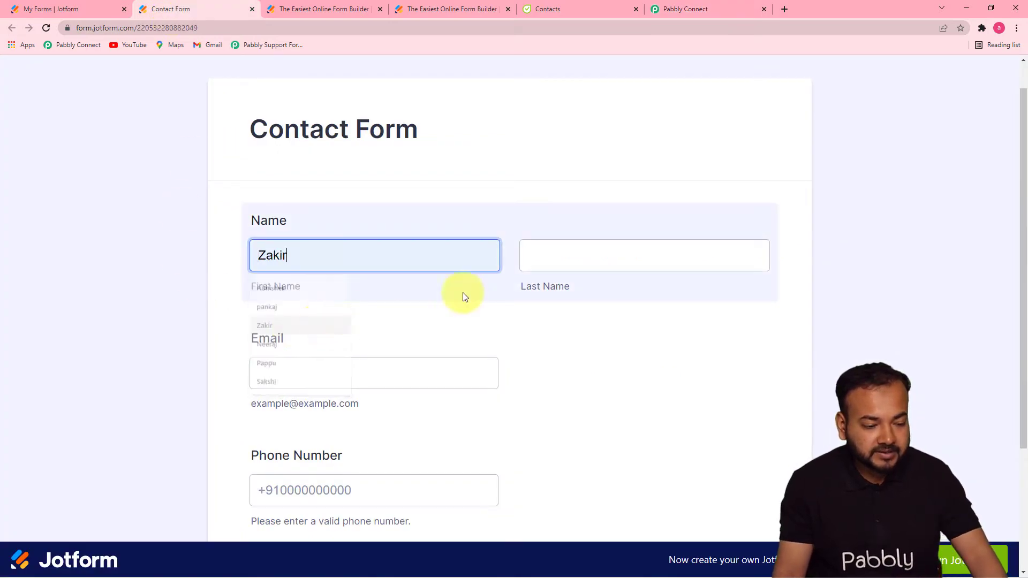
{"action": "left_click", "coordinate": [626, 262]}
{"action": "left_click", "coordinate": [547, 345]}
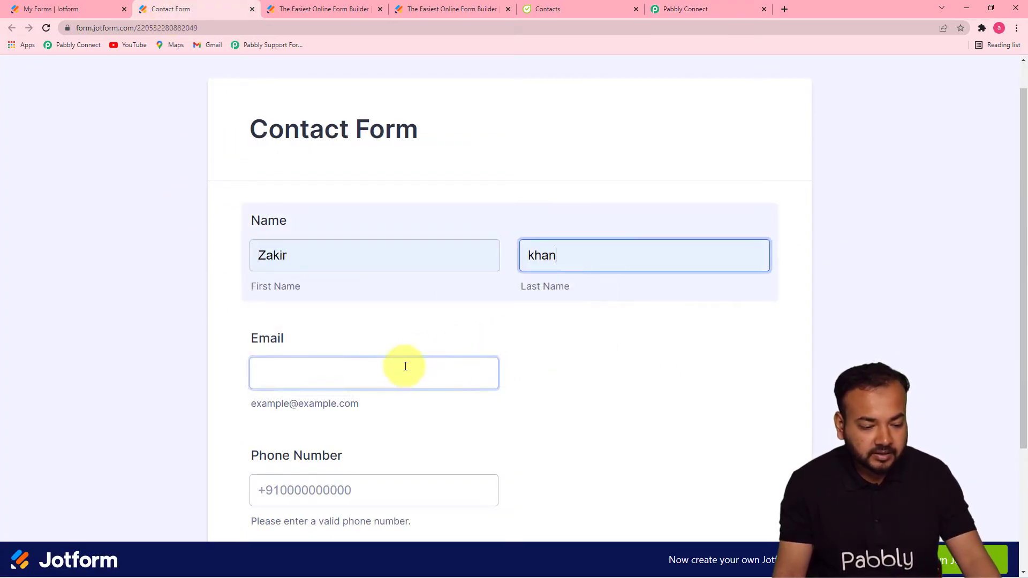
{"action": "left_click", "coordinate": [404, 368]}
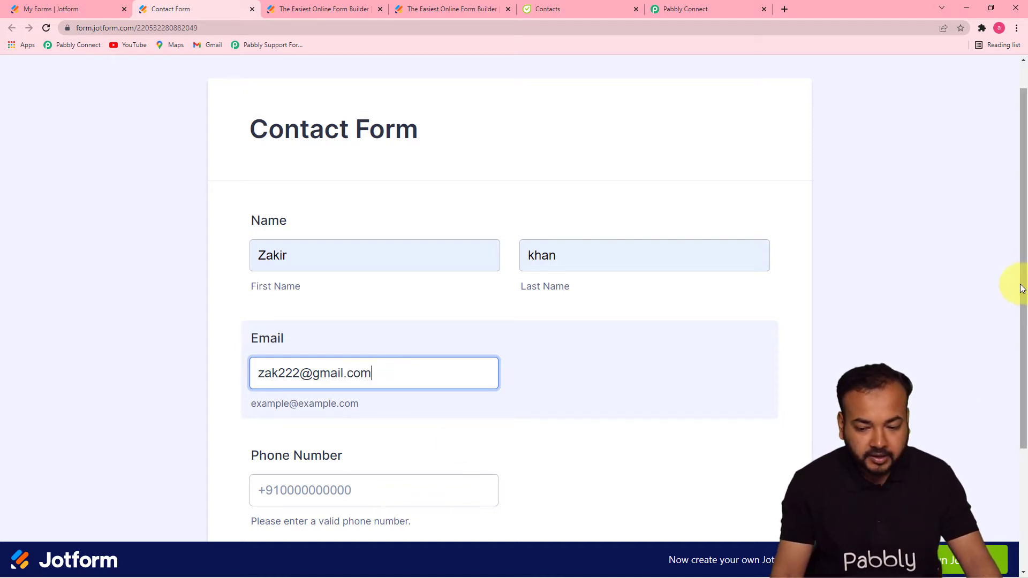
{"action": "left_click_drag", "start_coordinate": [1020, 285], "coordinate": [1021, 391]}
{"action": "left_click", "coordinate": [340, 331]}
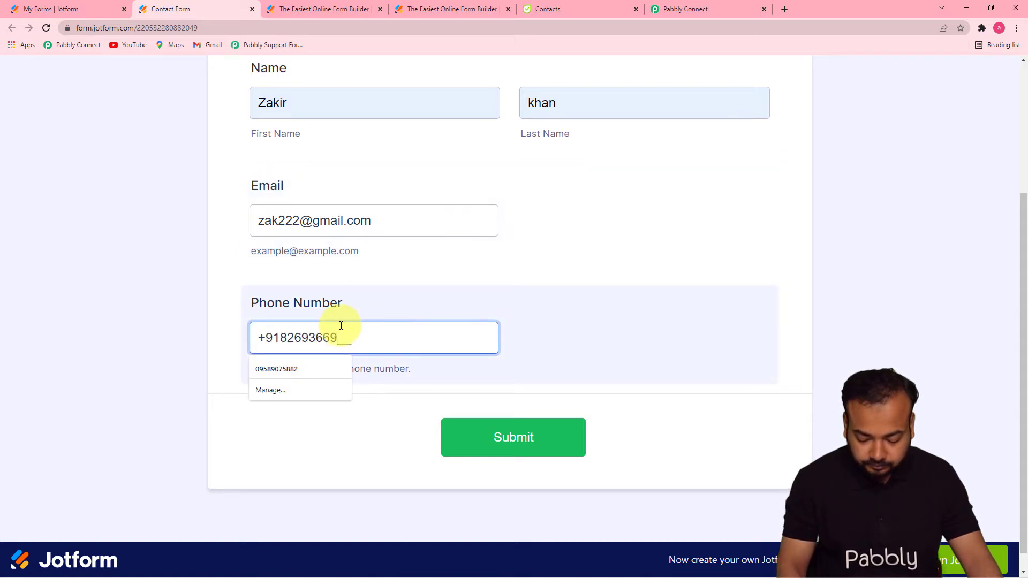
{"action": "left_click", "coordinate": [381, 400]}
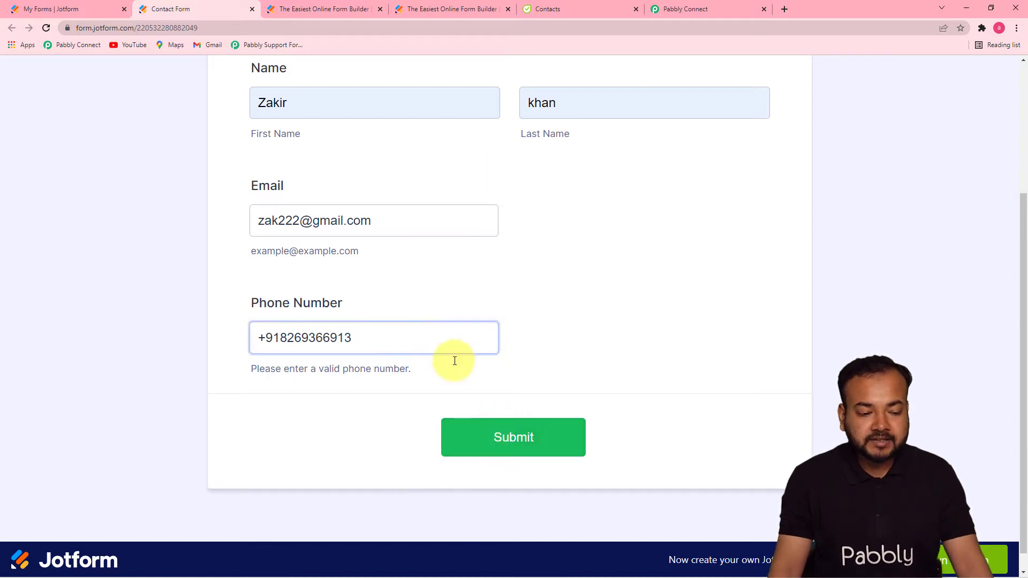
{"action": "left_click", "coordinate": [474, 436]}
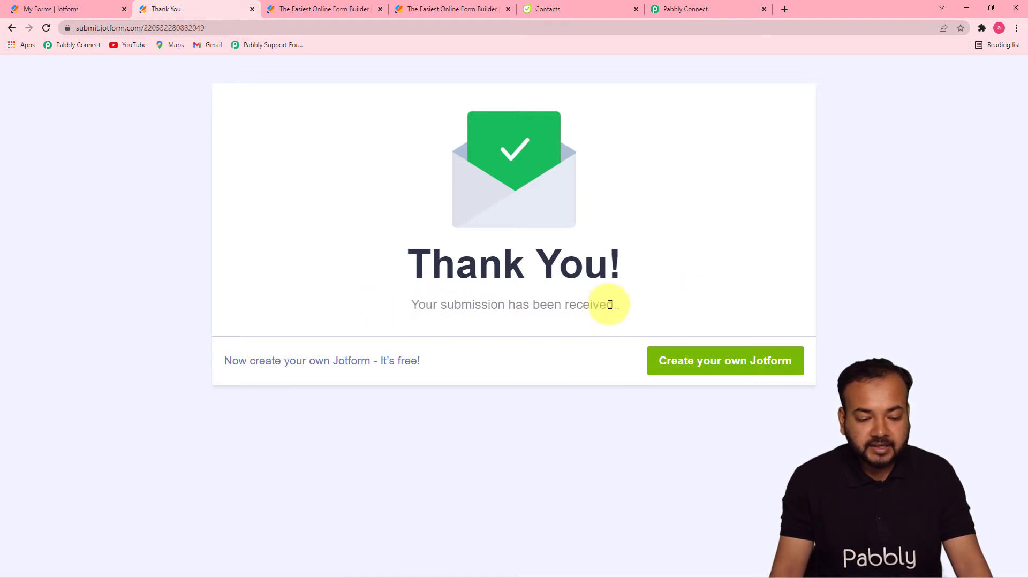
- Scroll through the received JotForm response showing the submitted name, email and phone fields
{"action": "left_click", "coordinate": [696, 13]}
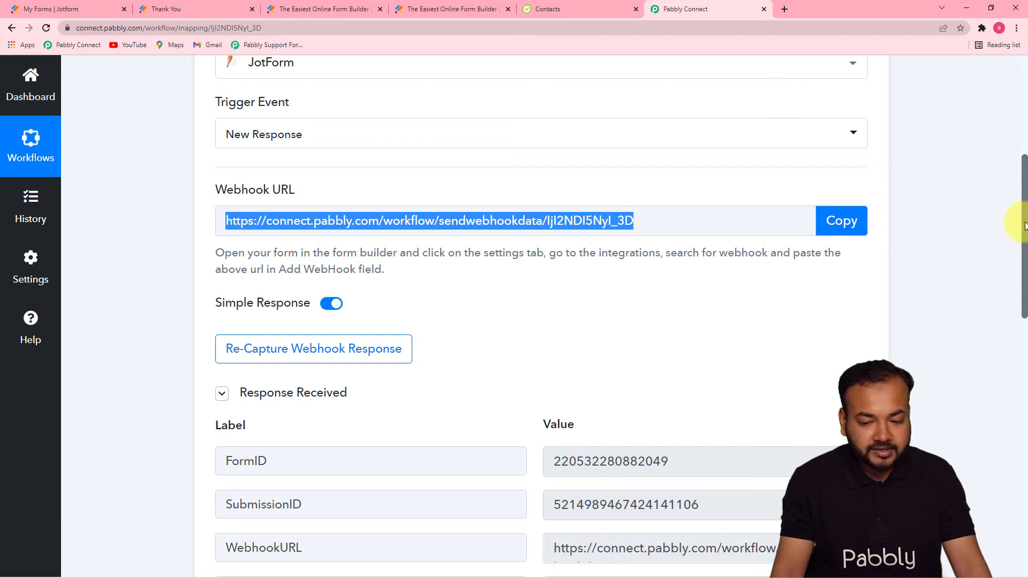
{"action": "left_click_drag", "start_coordinate": [1024, 225], "coordinate": [1020, 324]}
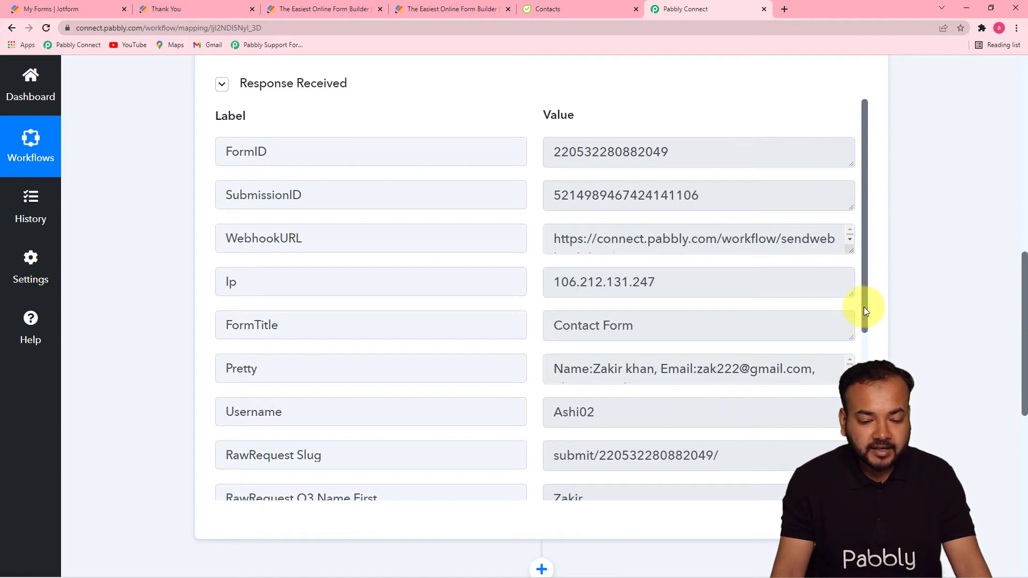
{"action": "left_click_drag", "start_coordinate": [863, 307], "coordinate": [864, 474]}
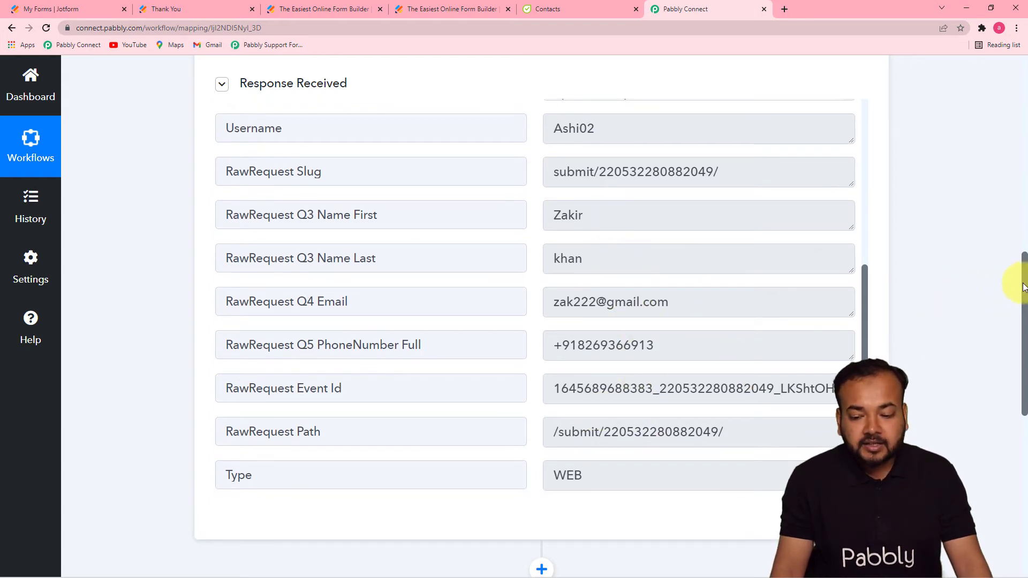
{"action": "left_click_drag", "start_coordinate": [1023, 294], "coordinate": [1023, 412]}
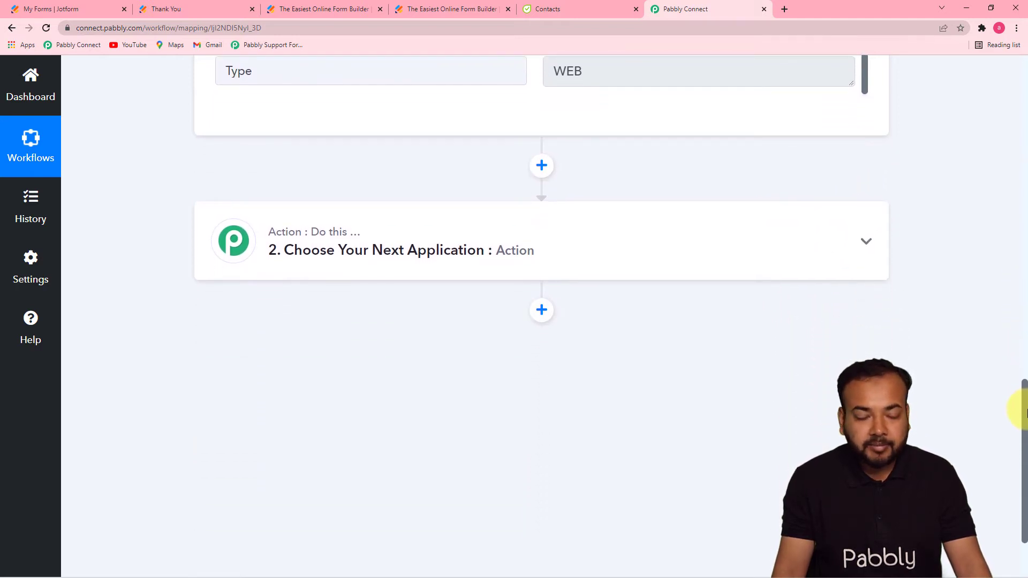
- Choose Flowlu as the app for the workflow's action step
{"action": "left_click", "coordinate": [388, 273]}
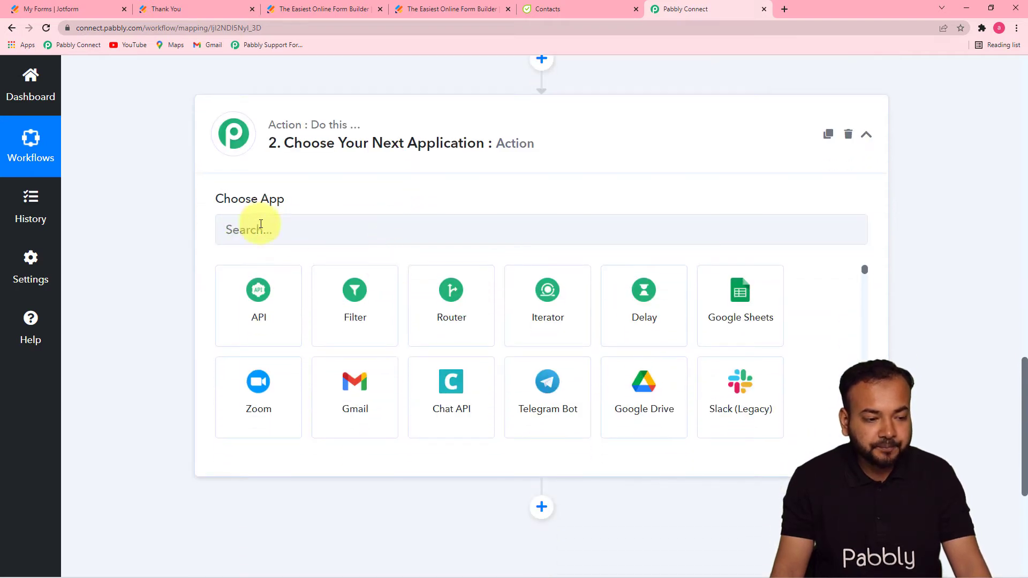
{"action": "left_click", "coordinate": [297, 229]}
{"action": "type", "text": "flo"}
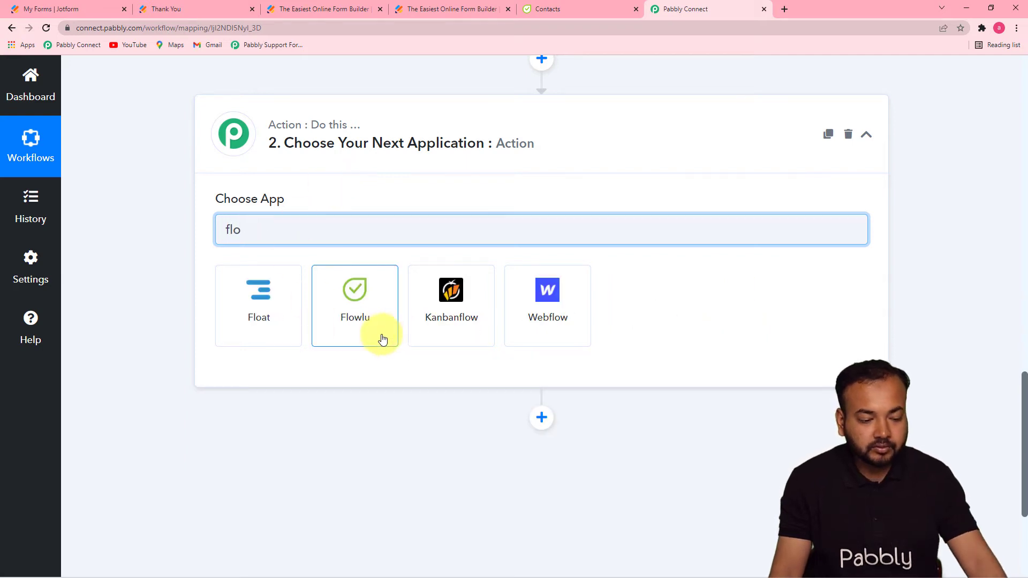
{"action": "left_click", "coordinate": [382, 339]}
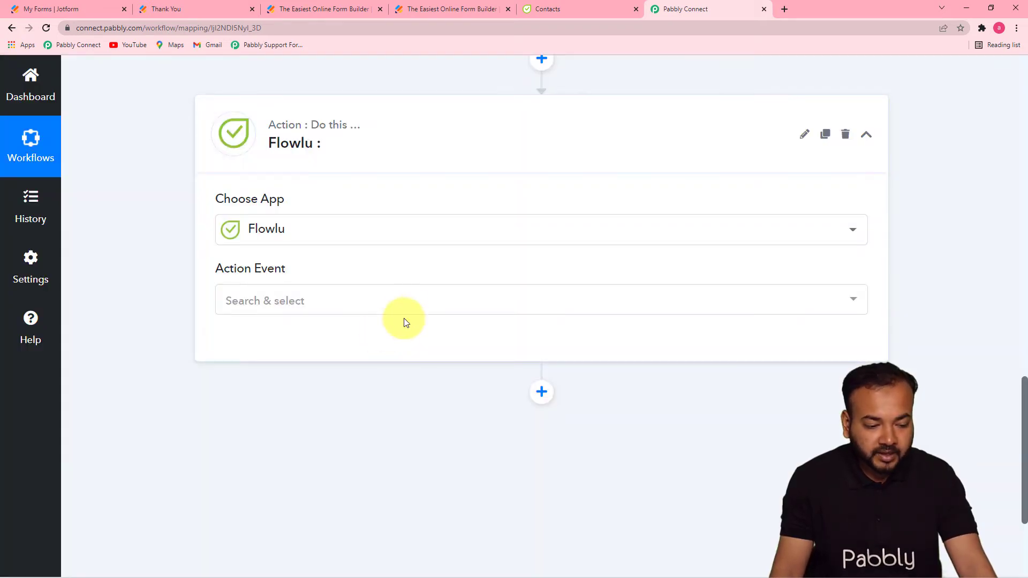
- Set the Flowlu action event to Create CRM Account and start connecting a Flowlu account
{"action": "left_click", "coordinate": [408, 302]}
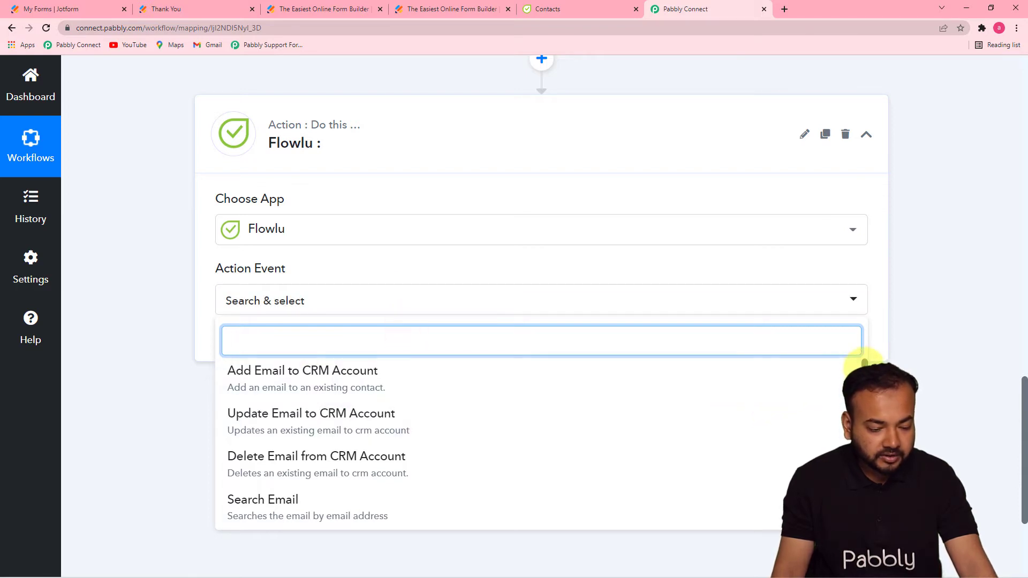
{"action": "scroll", "coordinate": [857, 375], "scroll_direction": "down", "scroll_amount": 5}
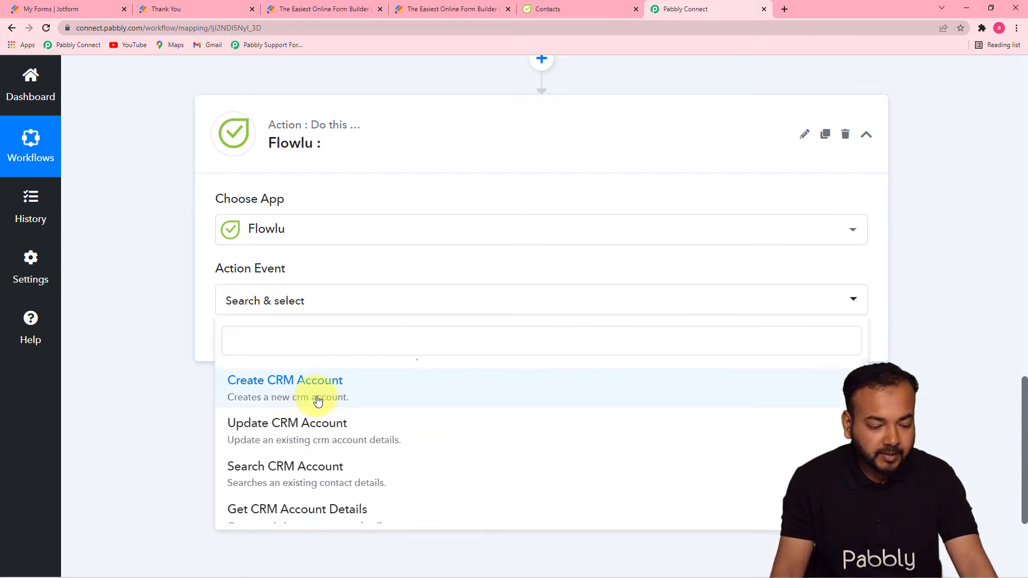
{"action": "left_click", "coordinate": [287, 405]}
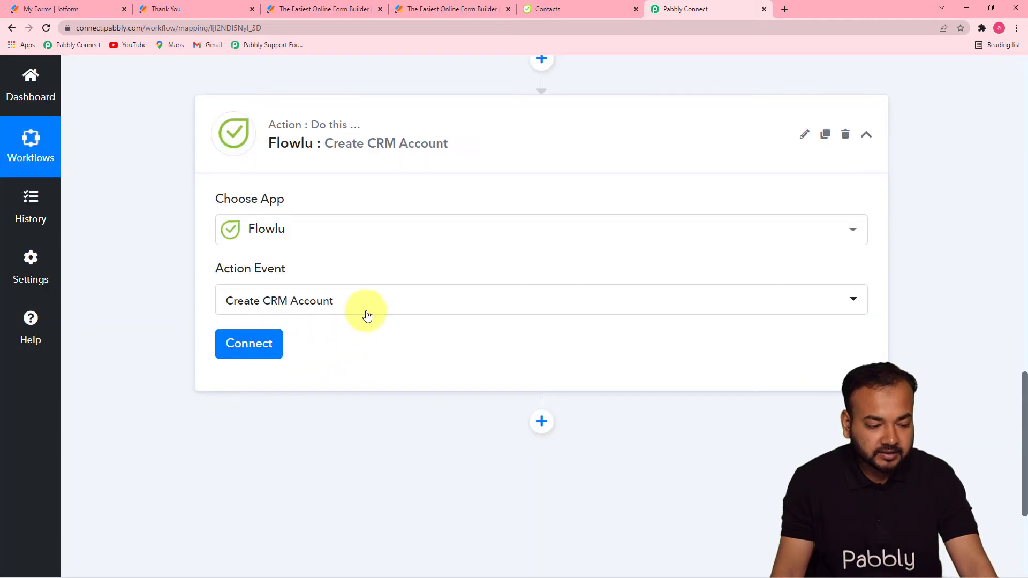
{"action": "left_click", "coordinate": [367, 314]}
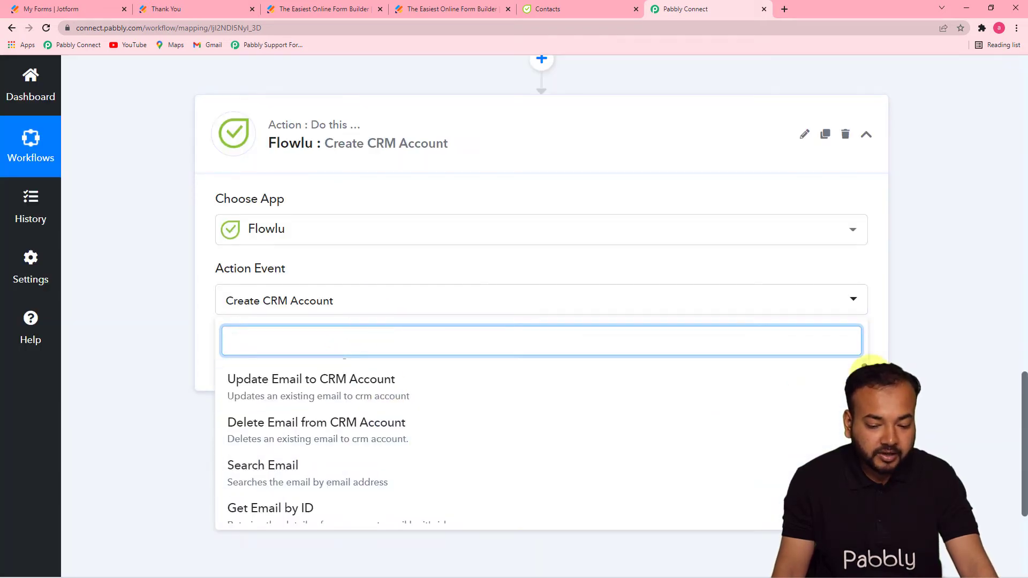
{"action": "left_click", "coordinate": [863, 373]}
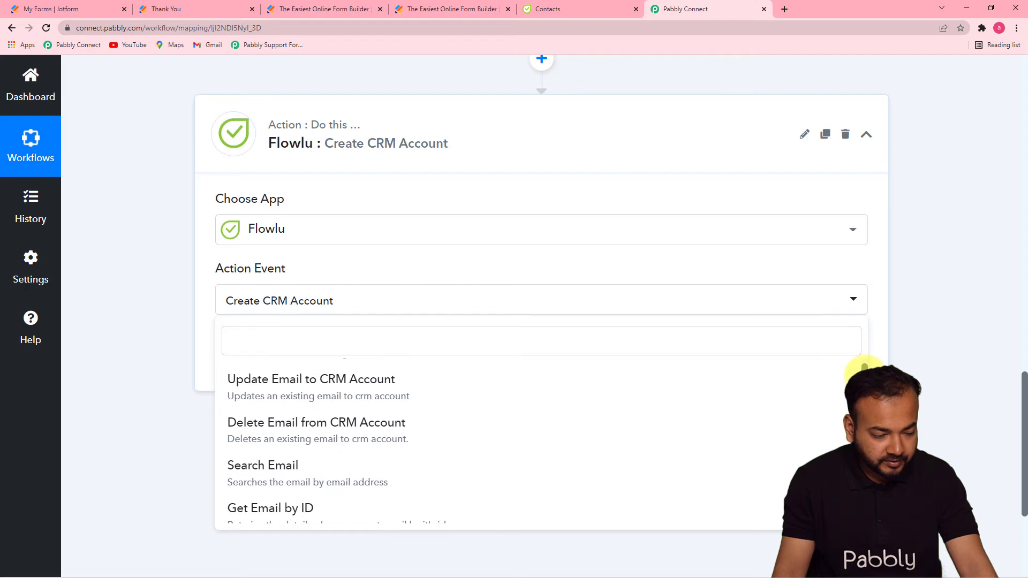
{"action": "scroll", "coordinate": [466, 317], "scroll_direction": "down", "scroll_amount": 1}
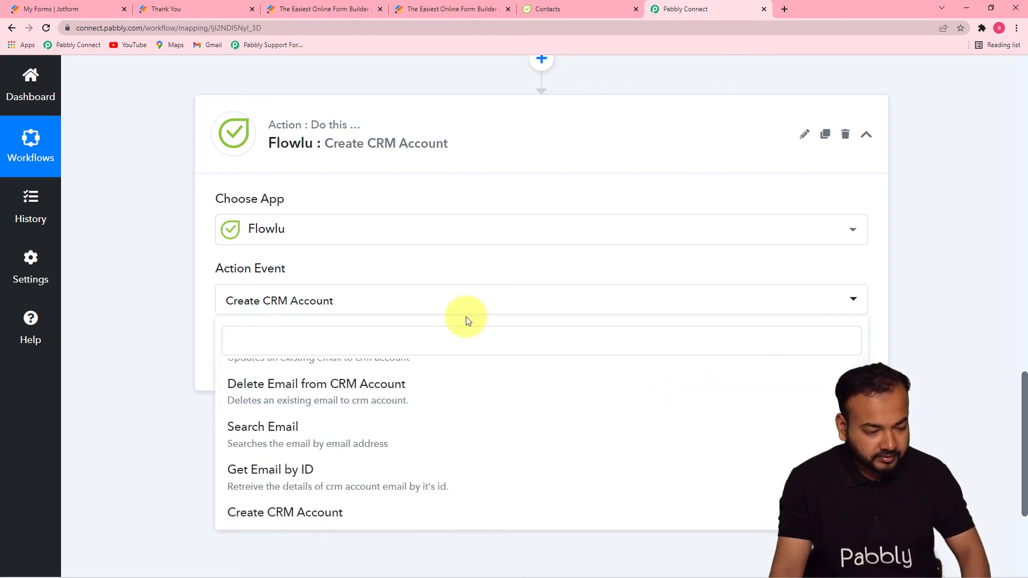
{"action": "key", "text": "Up"}
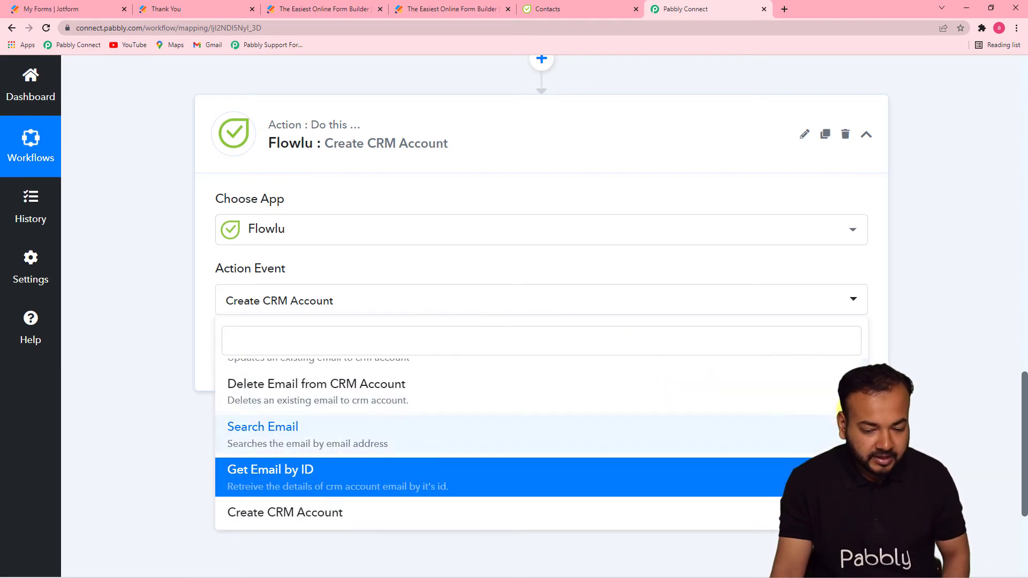
{"action": "scroll", "coordinate": [803, 407], "scroll_direction": "down", "scroll_amount": 3}
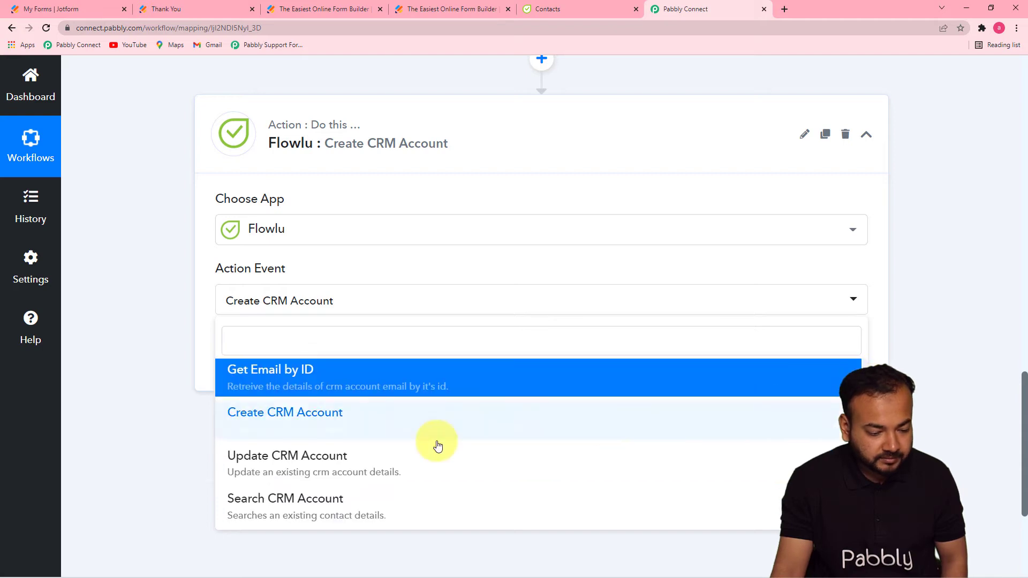
{"action": "left_click", "coordinate": [347, 431]}
{"action": "left_click", "coordinate": [258, 348]}
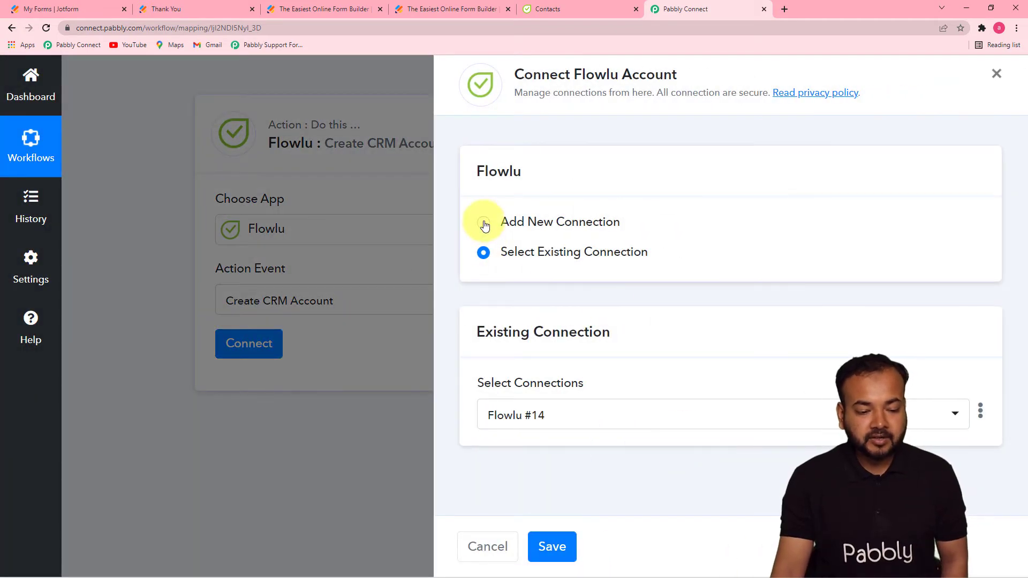
- Choose Add New Connection for Flowlu (Flowlu #15) and switch to Flowlu's Contacts page
{"action": "left_click", "coordinate": [483, 223]}
{"action": "scroll", "coordinate": [1010, 267], "scroll_direction": "down", "scroll_amount": 3}
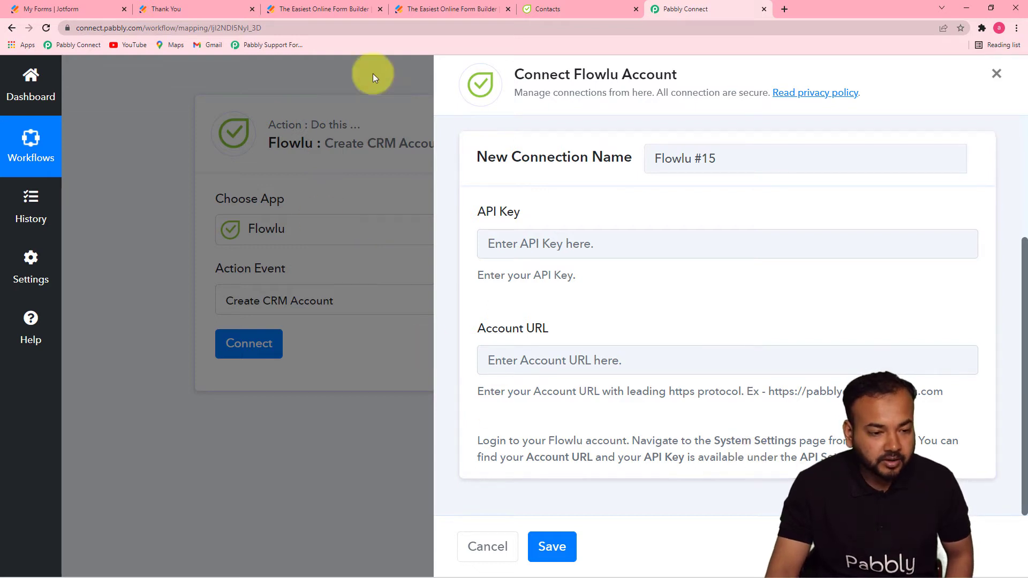
{"action": "left_click", "coordinate": [541, 9]}
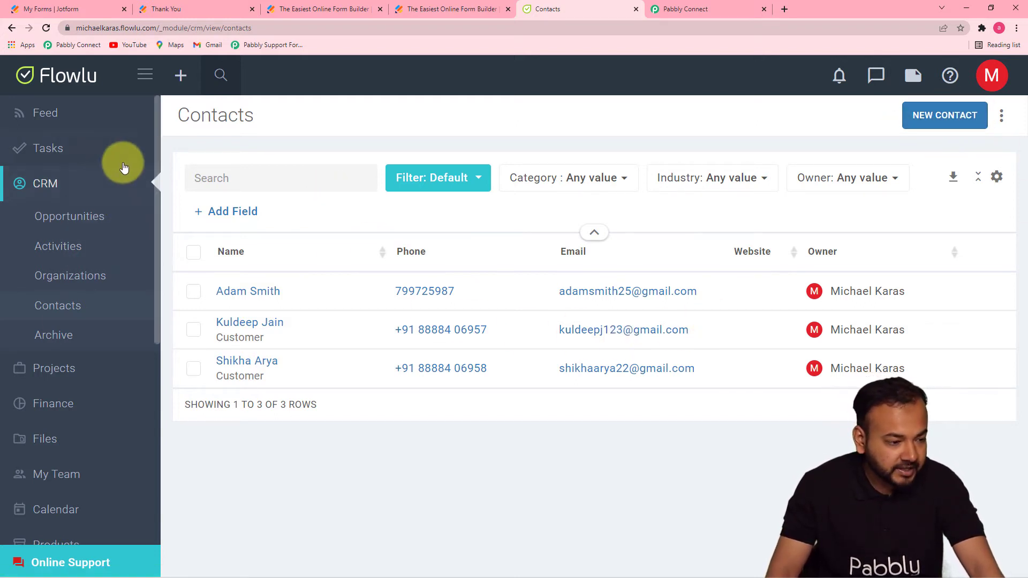
- In Flowlu's API Settings, create a CRM-access key named 'from Jotform' and copy it
{"action": "left_click_drag", "start_coordinate": [156, 199], "coordinate": [143, 460]}
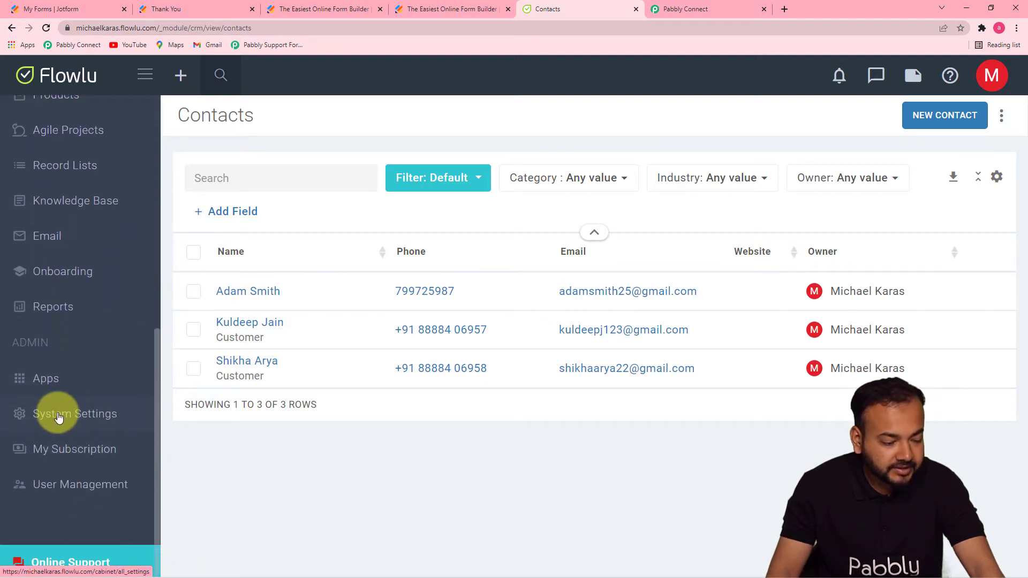
{"action": "left_click", "coordinate": [59, 418]}
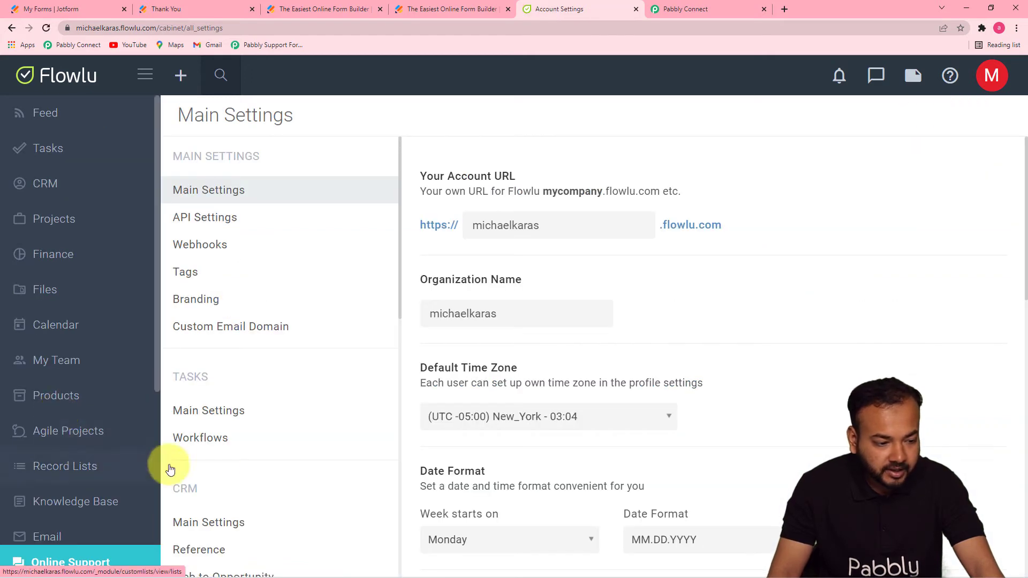
{"action": "left_click", "coordinate": [223, 226]}
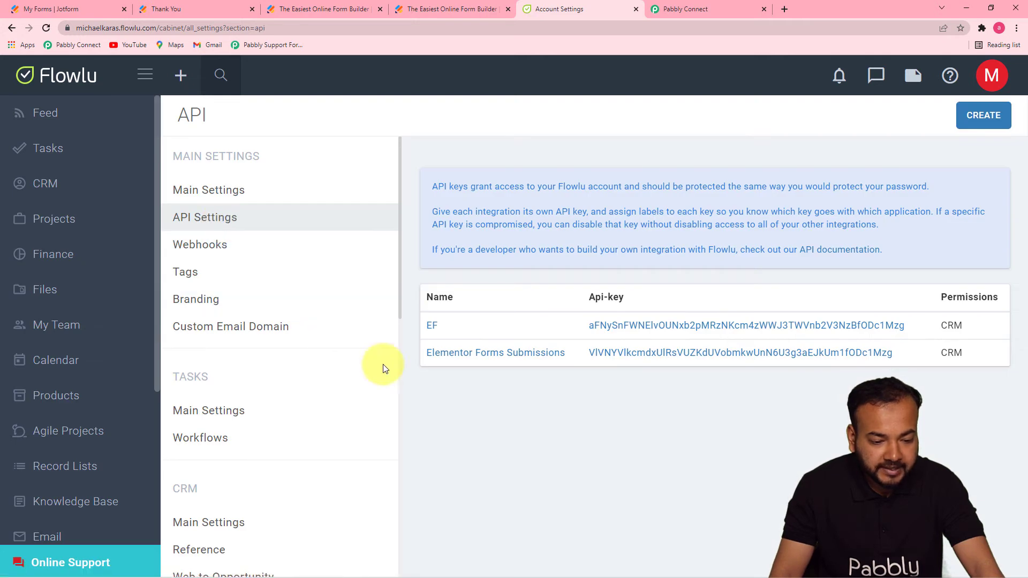
{"action": "mouse_move", "coordinate": [969, 319]}
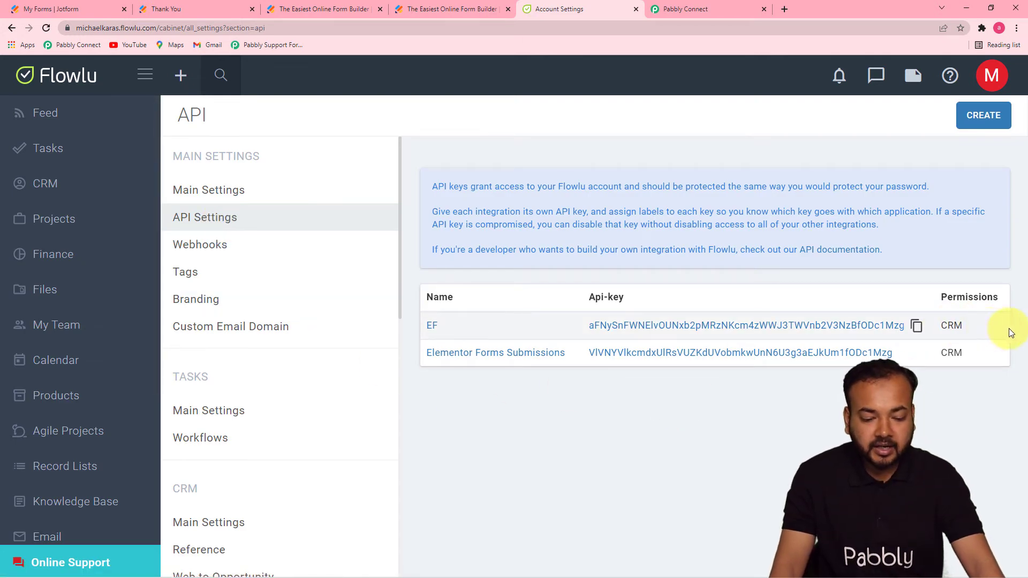
{"action": "left_click", "coordinate": [984, 116]}
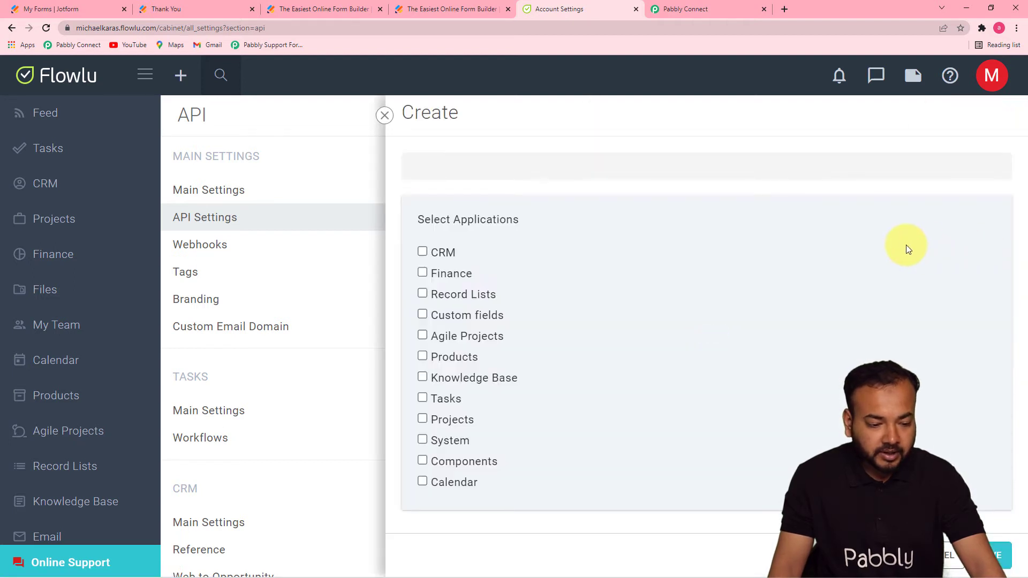
{"action": "left_click", "coordinate": [422, 252]}
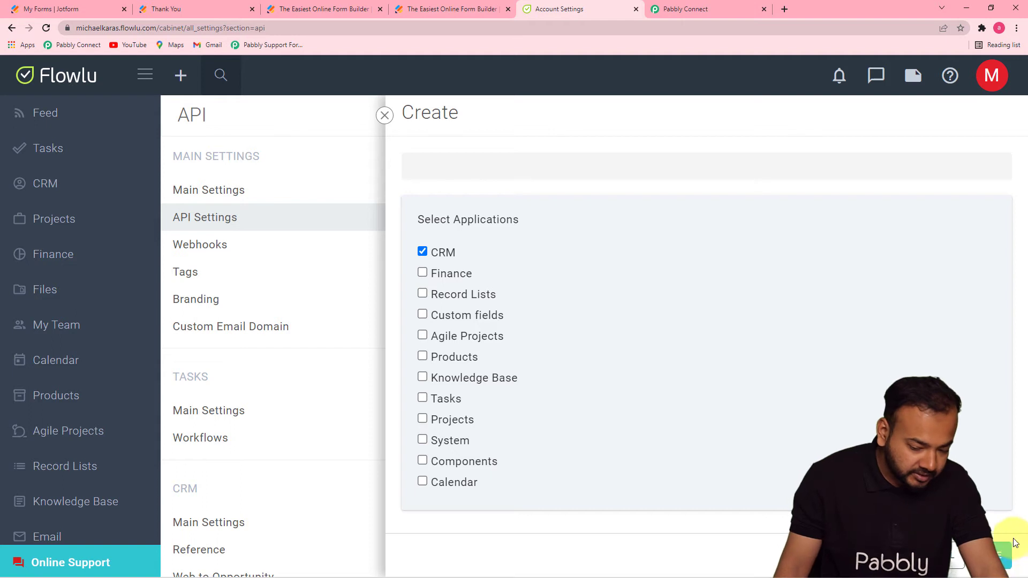
{"action": "left_click", "coordinate": [963, 555]}
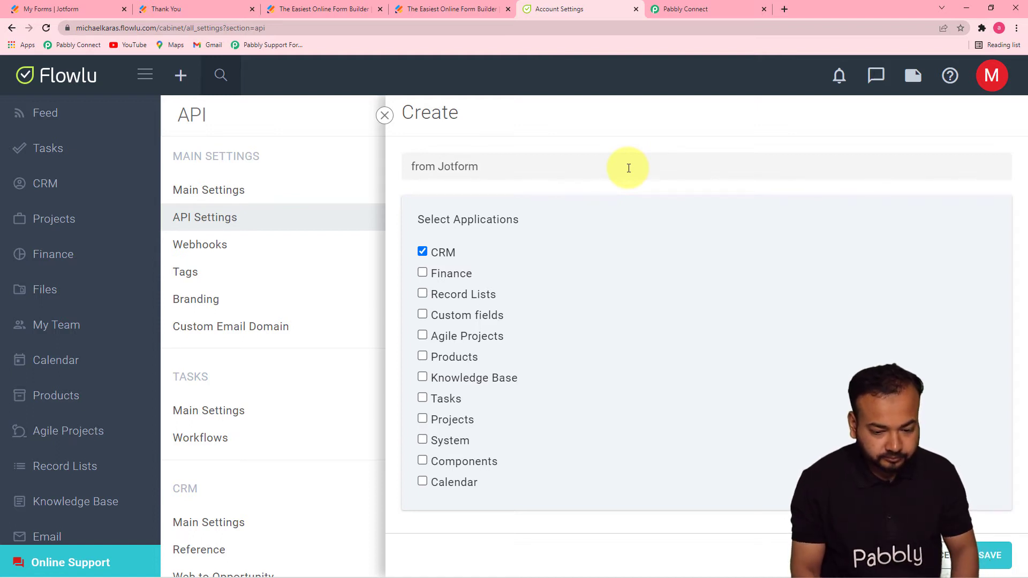
{"action": "left_click", "coordinate": [992, 555]}
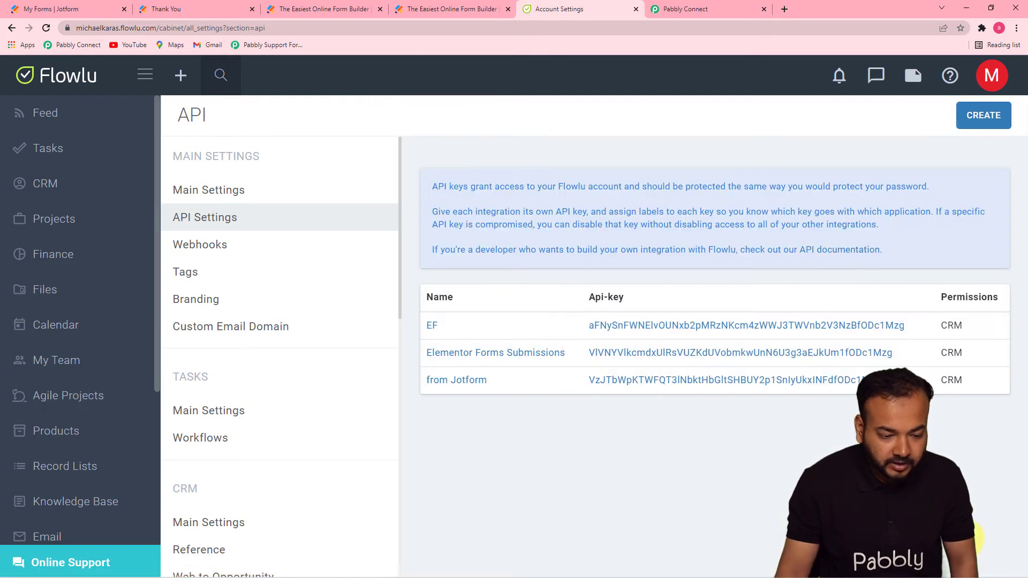
{"action": "left_click", "coordinate": [919, 381]}
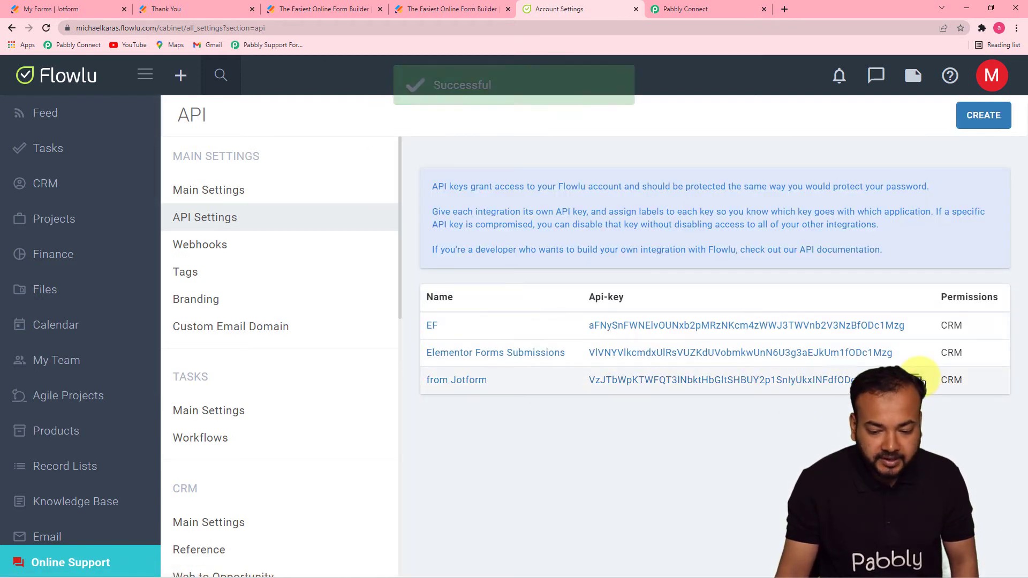
{"action": "left_click", "coordinate": [728, 8]}
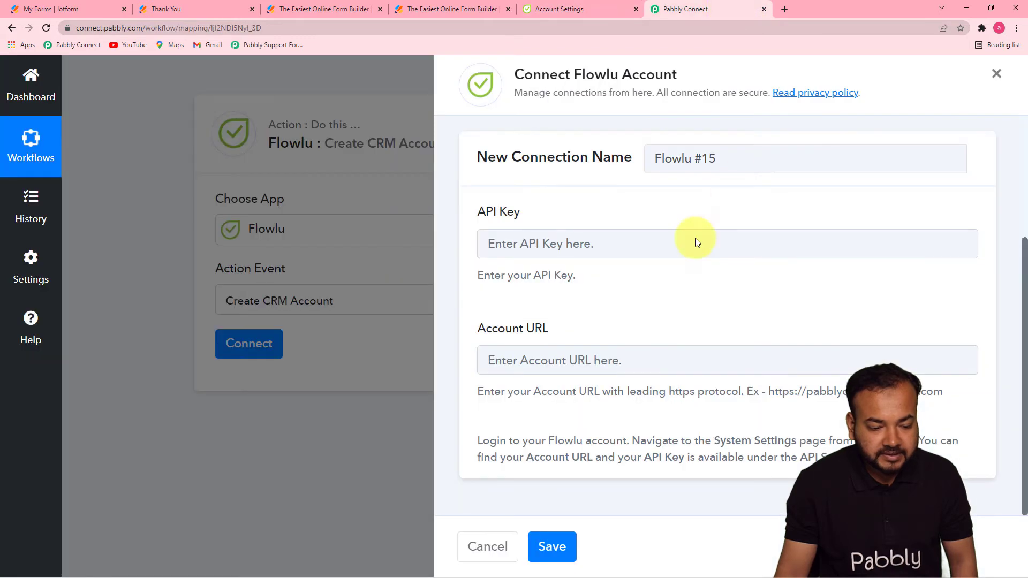
- Fill the Flowlu #15 connection with the copied API key and the Flowlu account URL, then save
{"action": "right_click", "coordinate": [535, 246]}
{"action": "left_click", "coordinate": [567, 333]}
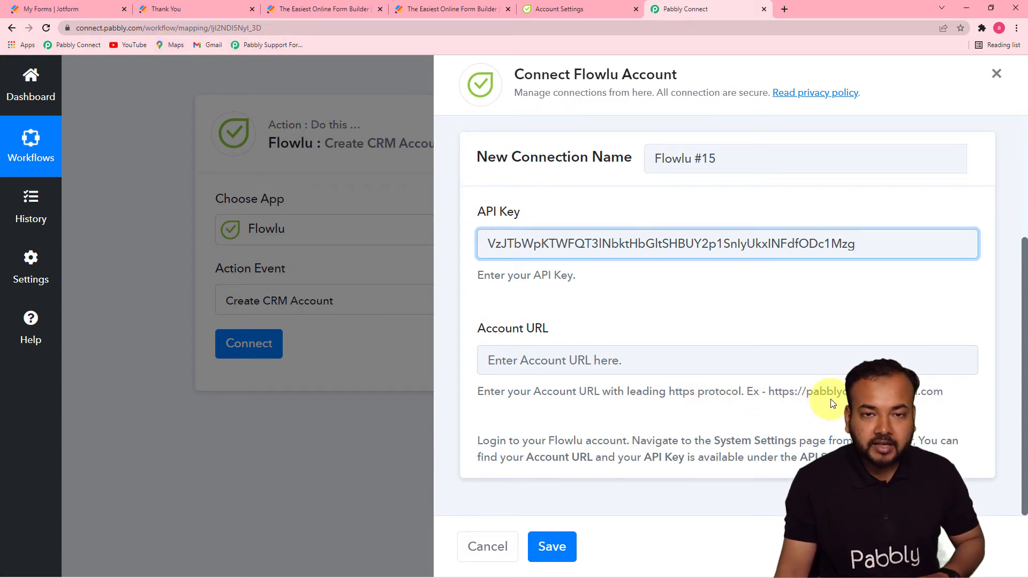
{"action": "left_click", "coordinate": [538, 8]}
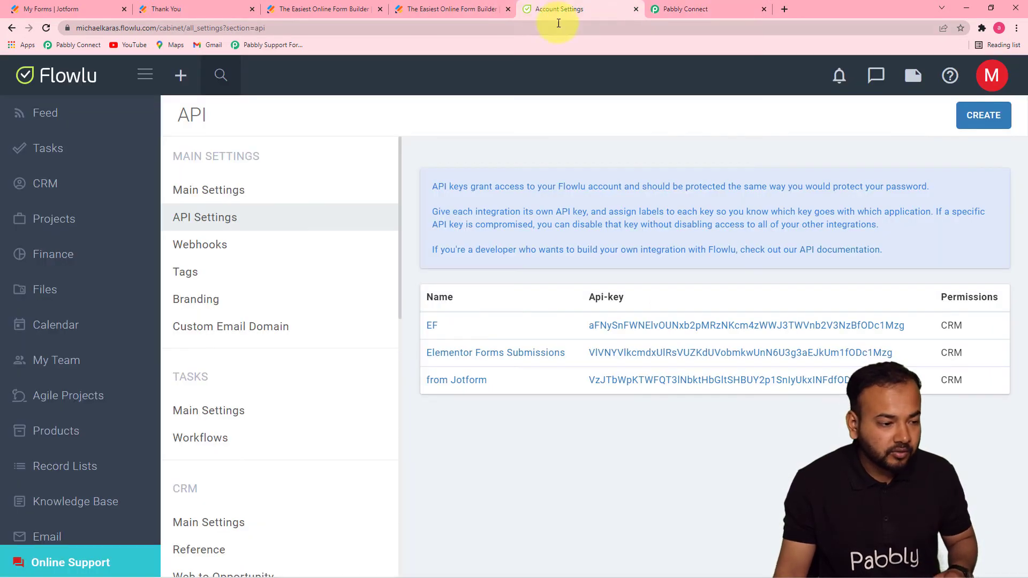
{"action": "left_click", "coordinate": [139, 28]}
{"action": "left_click", "coordinate": [139, 27]}
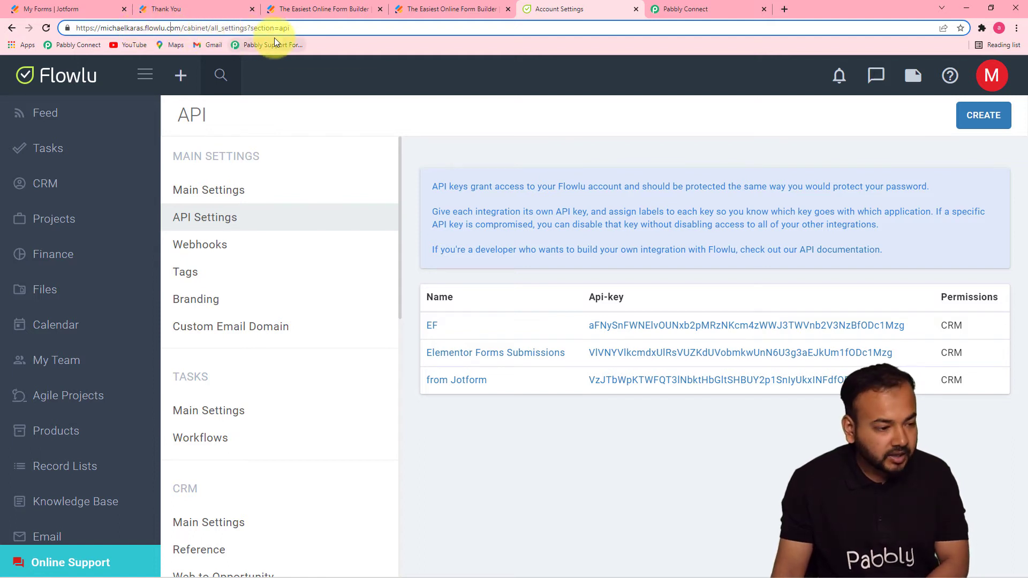
{"action": "key", "text": "shift+Left"}
{"action": "key", "text": "shift+Left"}
{"action": "key", "text": "shift+Left"}
{"action": "key", "text": "shift+Left"}
{"action": "key", "text": "shift+Left"}
{"action": "key", "text": "shift+Left"}
{"action": "key", "text": "shift+Left"}
{"action": "key", "text": "shift+Left"}
{"action": "key", "text": "shift+Left"}
{"action": "key", "text": "shift+Left"}
{"action": "key", "text": "shift+Left"}
{"action": "key", "text": "shift+Left"}
{"action": "key", "text": "shift+Left"}
{"action": "key", "text": "shift+Left"}
{"action": "key", "text": "shift+Left"}
{"action": "key", "text": "shift+Left"}
{"action": "key", "text": "shift+Left"}
{"action": "key", "text": "shift+Left"}
{"action": "key", "text": "shift+Left"}
{"action": "key", "text": "shift+Left"}
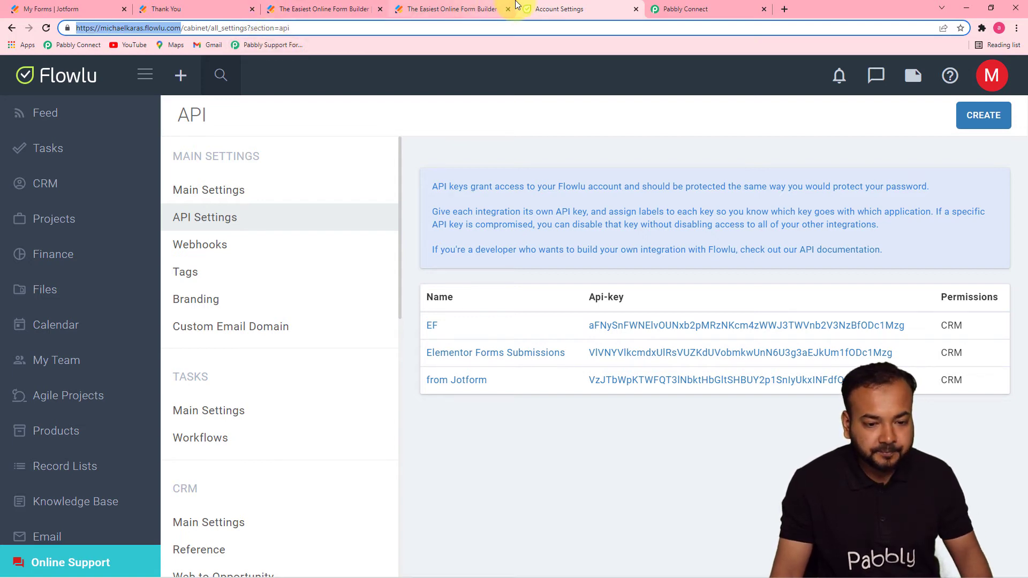
{"action": "left_click", "coordinate": [664, 8]}
{"action": "left_click", "coordinate": [564, 356]}
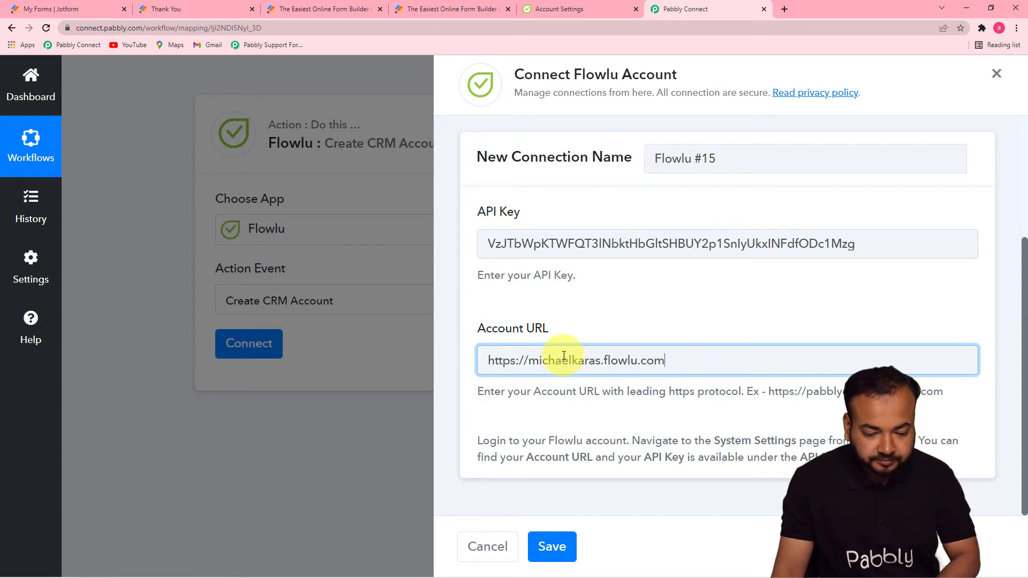
{"action": "left_click", "coordinate": [551, 546]}
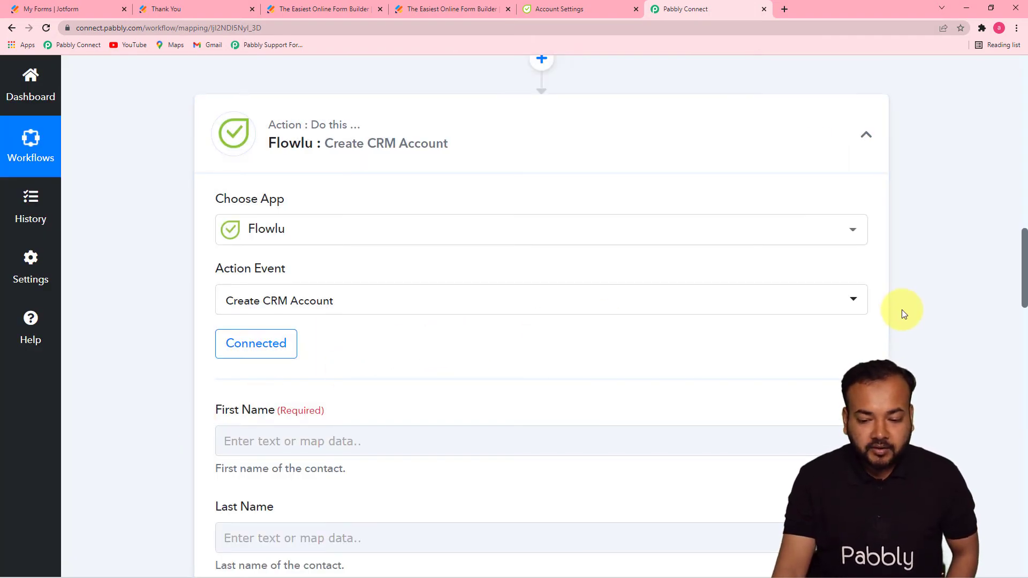
- Map the Flowlu contact's First Name to Jotform's RawRequest Q3 Name First
{"action": "scroll", "coordinate": [1020, 291], "scroll_direction": "down", "scroll_amount": 1}
{"action": "left_click_drag", "start_coordinate": [1020, 292], "coordinate": [1023, 187]}
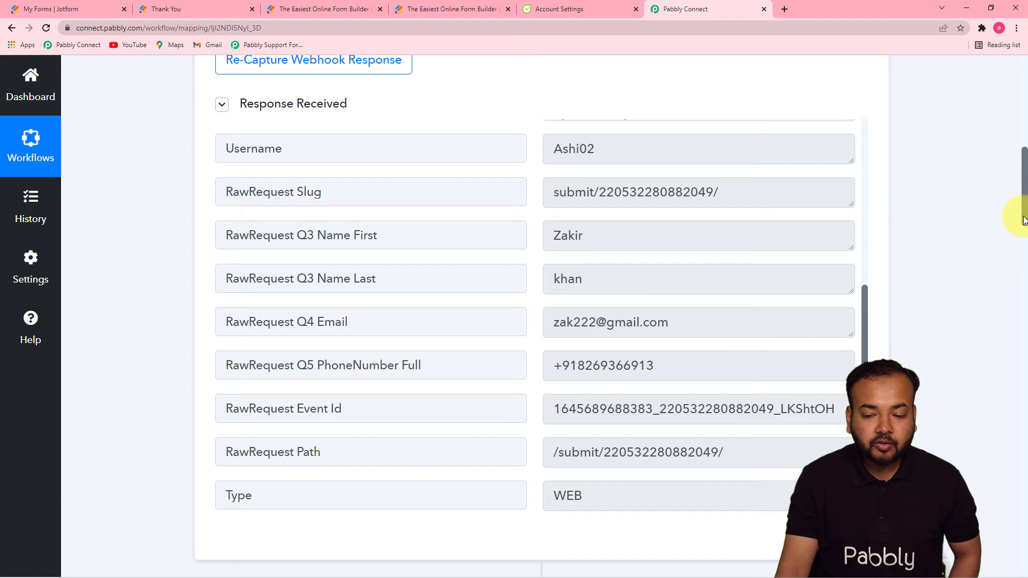
{"action": "left_click_drag", "start_coordinate": [1023, 220], "coordinate": [1019, 344]}
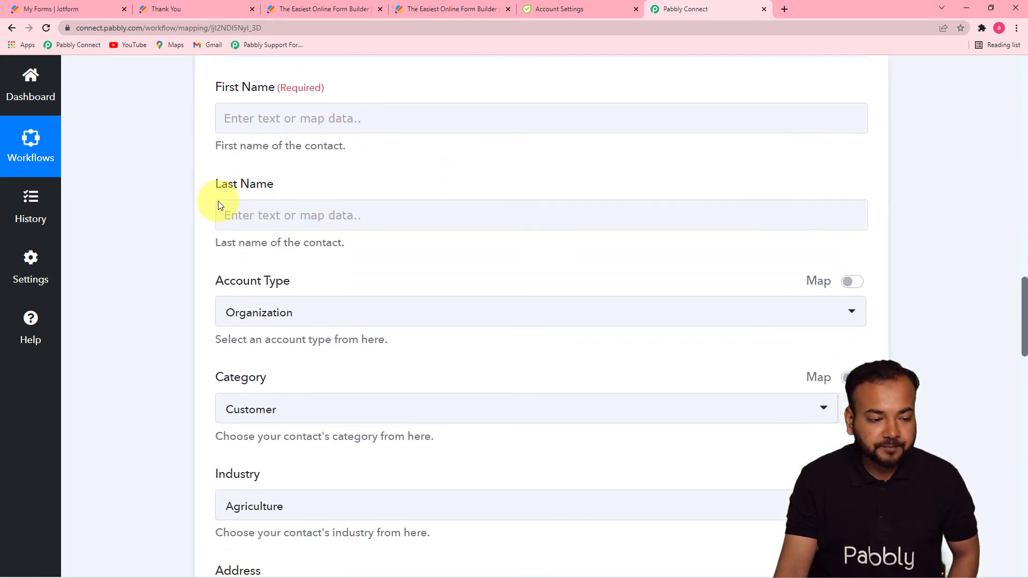
{"action": "left_click", "coordinate": [265, 116]}
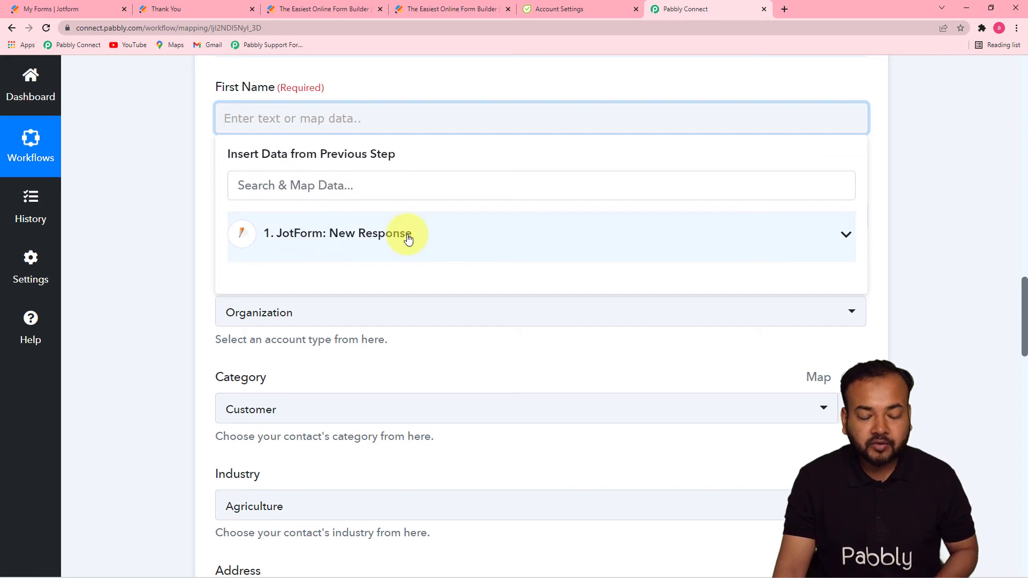
{"action": "left_click", "coordinate": [370, 243]}
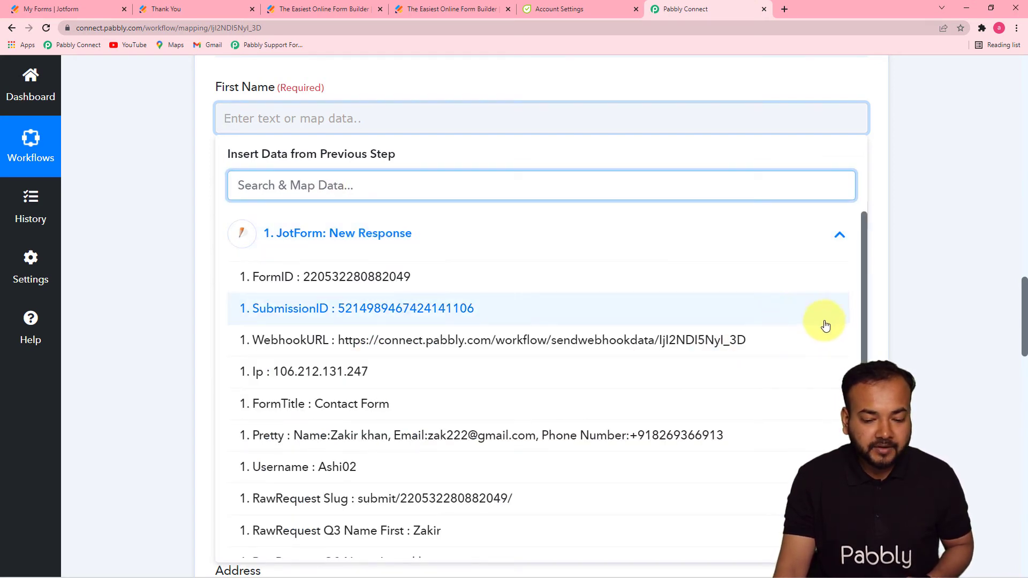
{"action": "left_click_drag", "start_coordinate": [863, 305], "coordinate": [858, 369]}
{"action": "left_click", "coordinate": [419, 402]}
{"action": "left_click", "coordinate": [156, 273]}
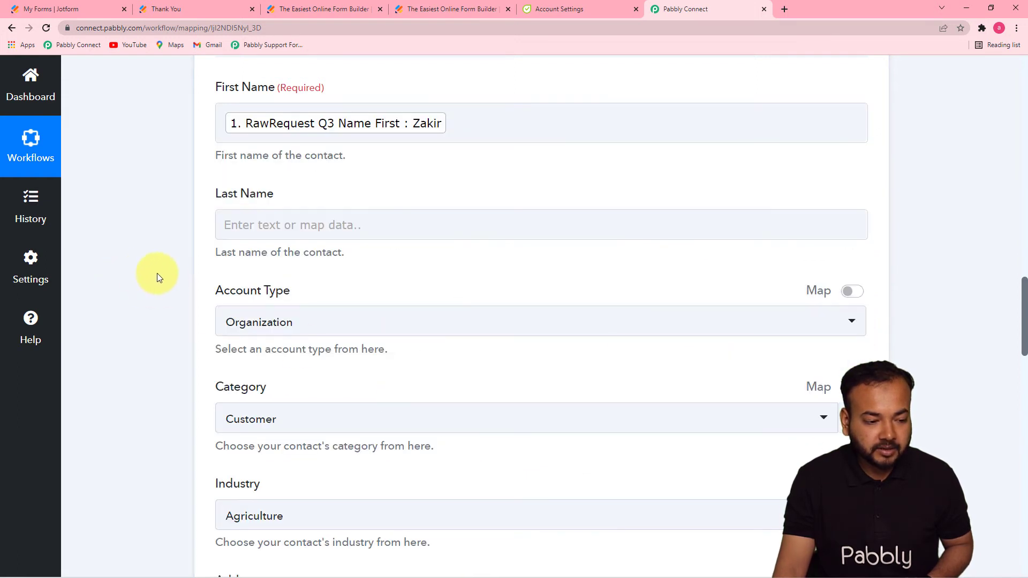
- Map Last Name to Jotform's RawRequest Q3 Name Last
{"action": "left_click", "coordinate": [308, 238]}
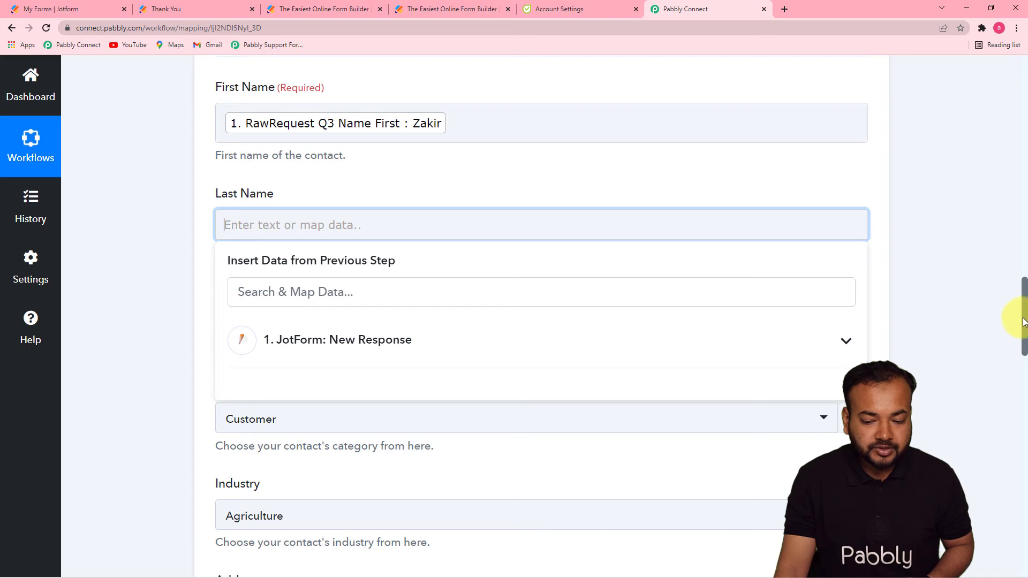
{"action": "left_click_drag", "start_coordinate": [1024, 321], "coordinate": [1016, 356]}
{"action": "left_click", "coordinate": [571, 98]}
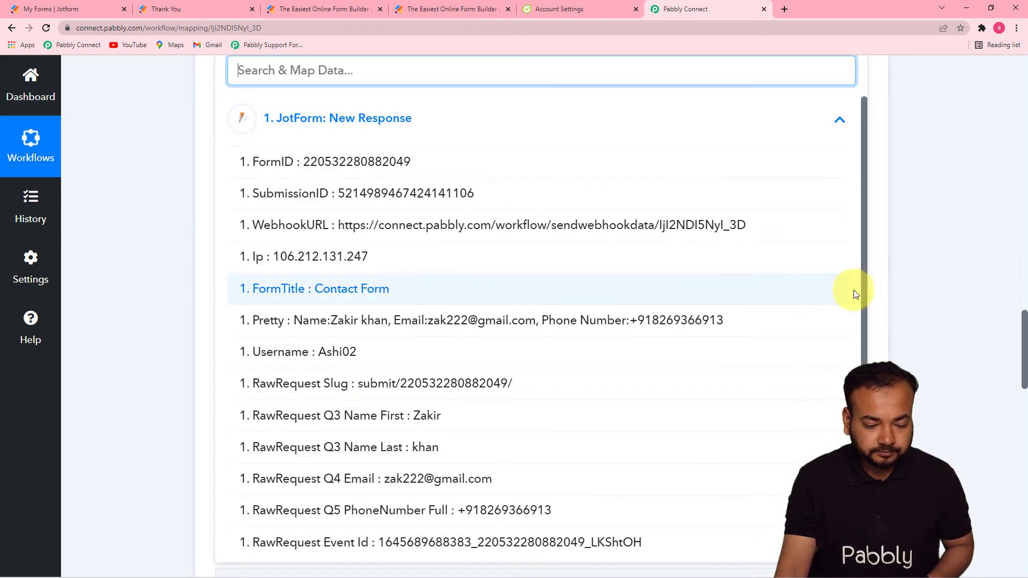
{"action": "left_click", "coordinate": [525, 444]}
{"action": "left_click", "coordinate": [179, 299]}
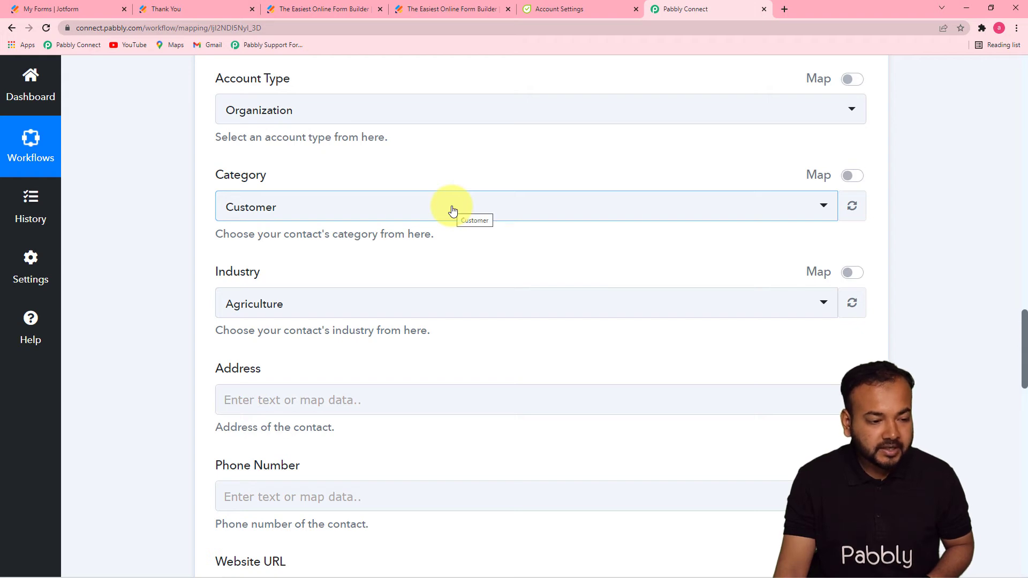
- Set Account Type to Contact and Category to Prospect, keeping Industry as Agriculture
{"action": "mouse_move", "coordinate": [1023, 327]}
{"action": "left_mouse_down"}
{"action": "mouse_move", "coordinate": [1023, 288]}
{"action": "mouse_move", "coordinate": [1023, 315]}
{"action": "left_mouse_up"}
{"action": "left_click", "coordinate": [523, 187]}
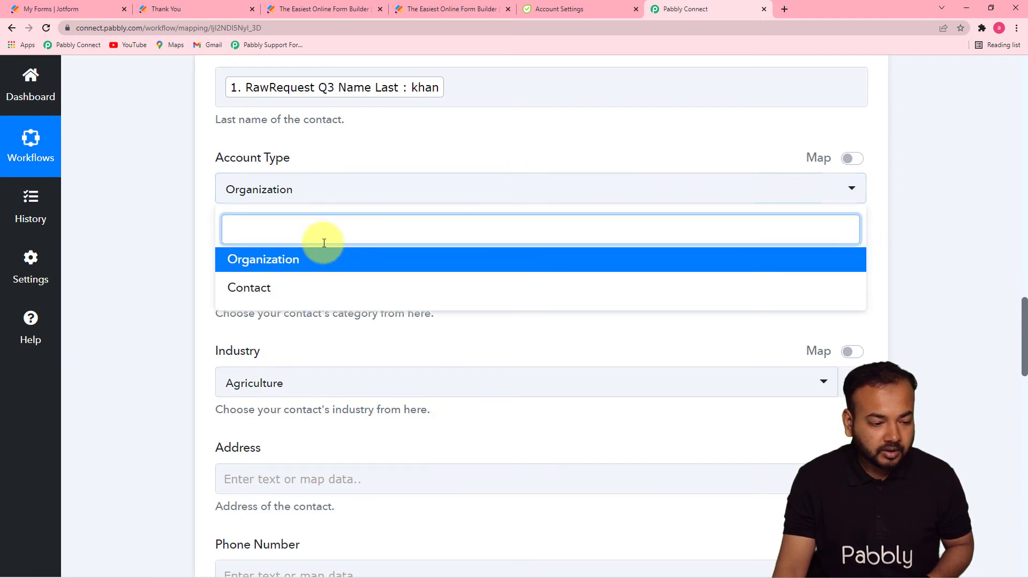
{"action": "left_click", "coordinate": [282, 290]}
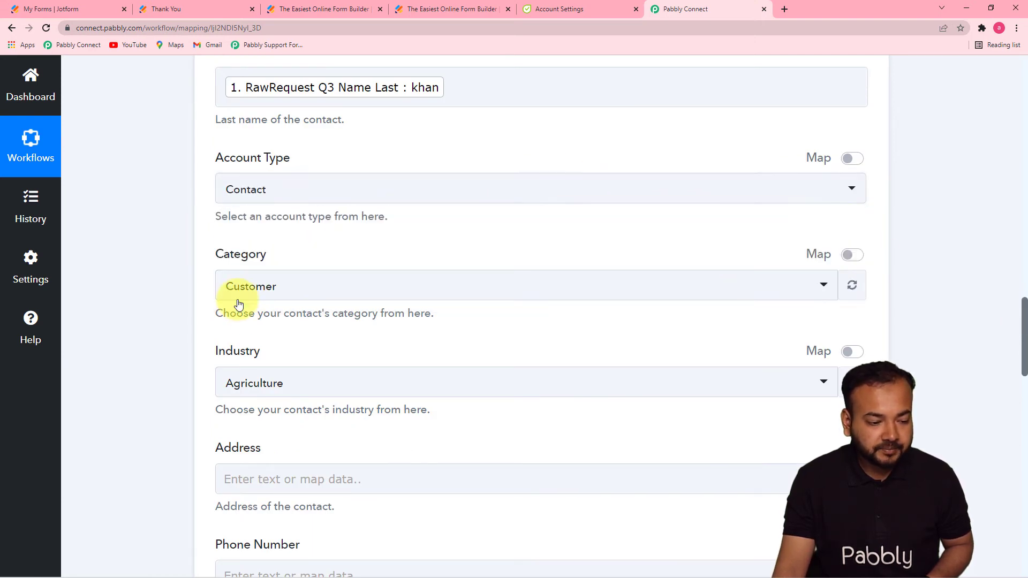
{"action": "left_click", "coordinate": [325, 297]}
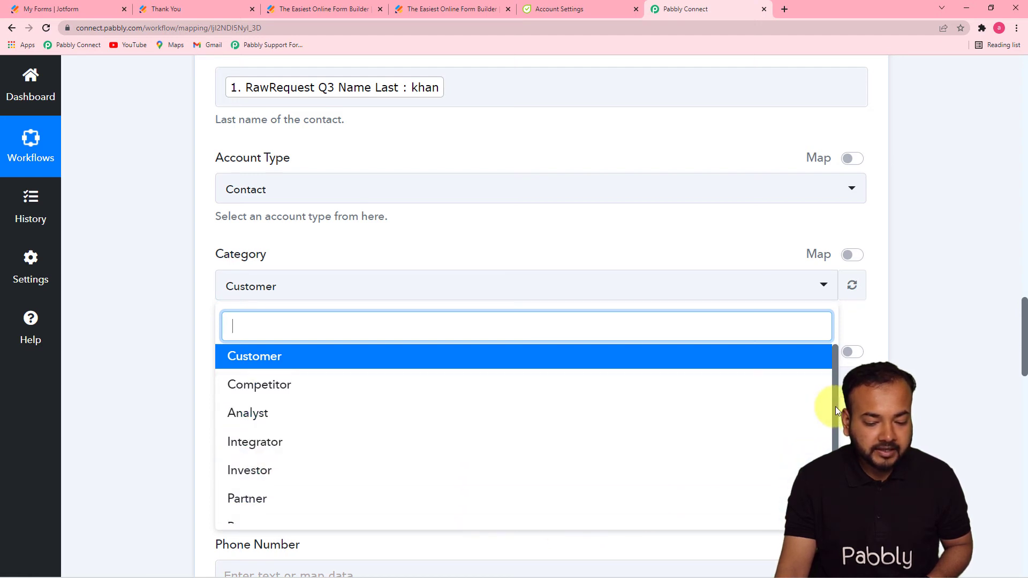
{"action": "left_click_drag", "start_coordinate": [835, 406], "coordinate": [833, 466]}
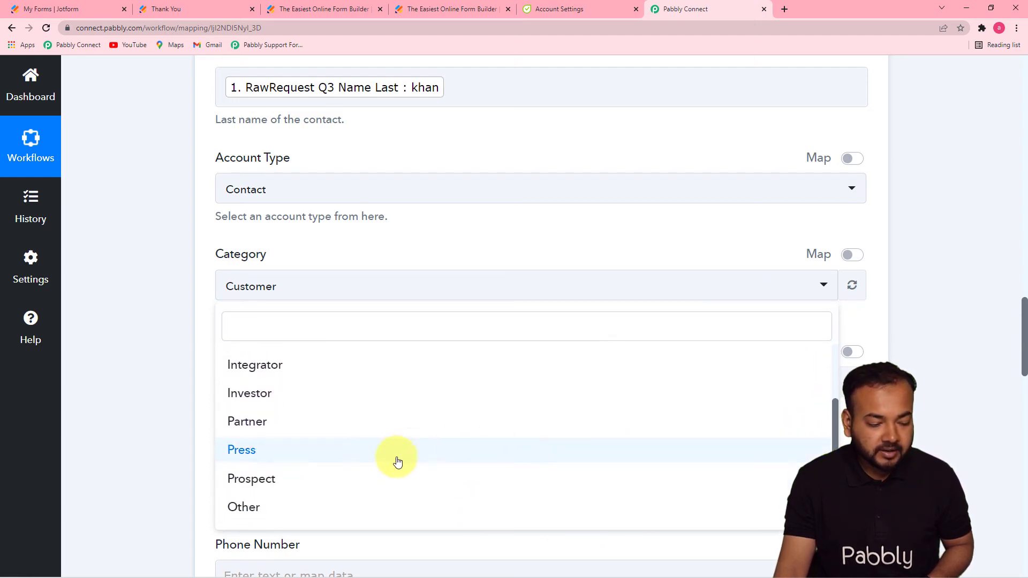
{"action": "left_click", "coordinate": [264, 477]}
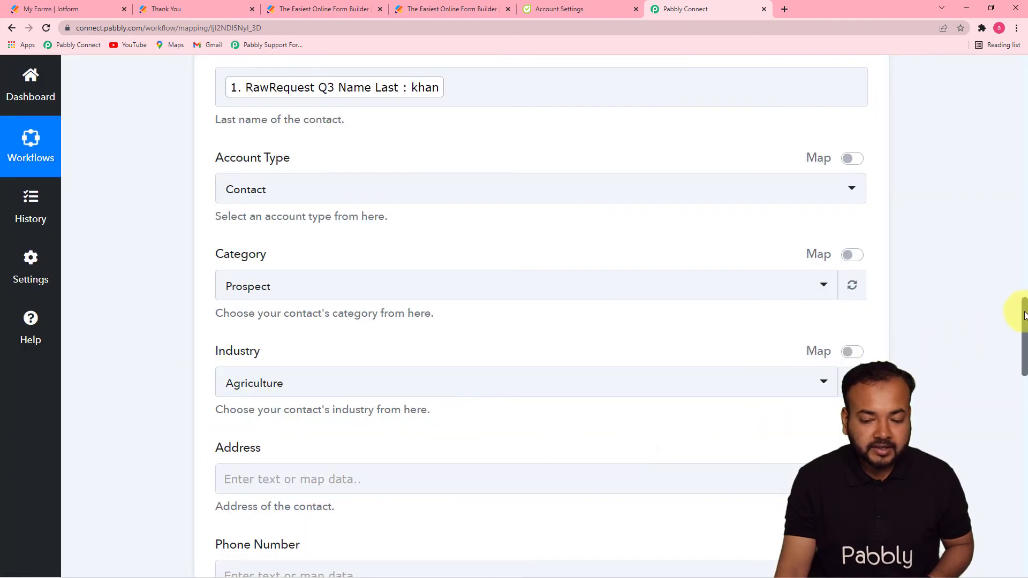
{"action": "left_click_drag", "start_coordinate": [1023, 315], "coordinate": [1015, 355]}
{"action": "left_click", "coordinate": [478, 79]}
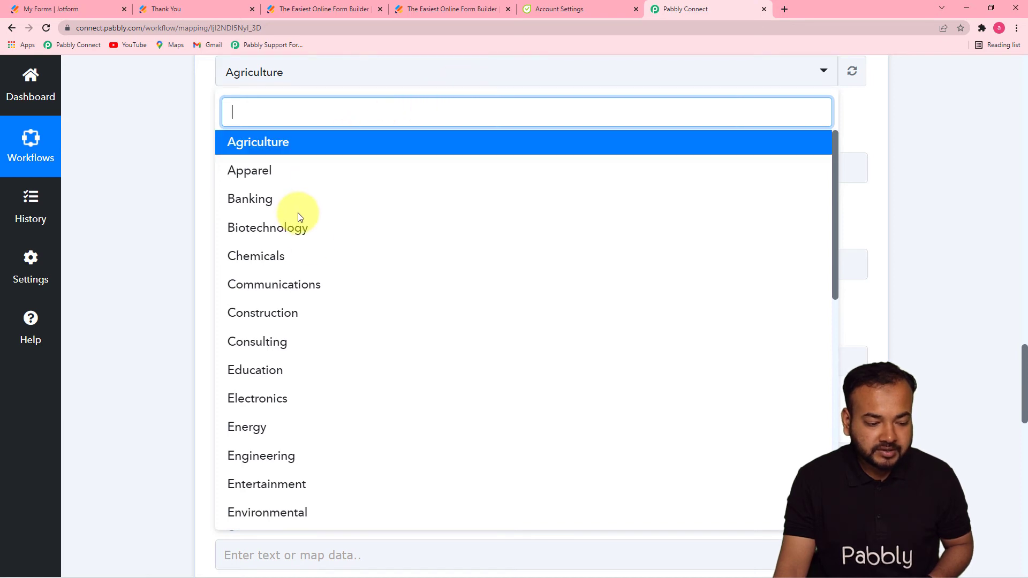
{"action": "left_click", "coordinate": [146, 242]}
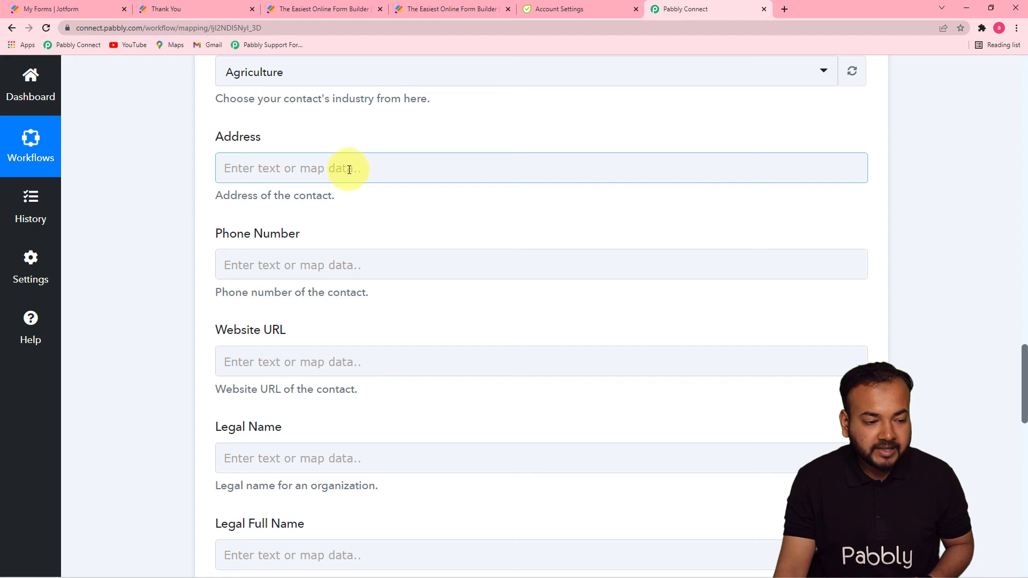
- Map Phone Number to Jotform's RawRequest Q5 PhoneNumber Full
{"action": "left_click", "coordinate": [333, 263]}
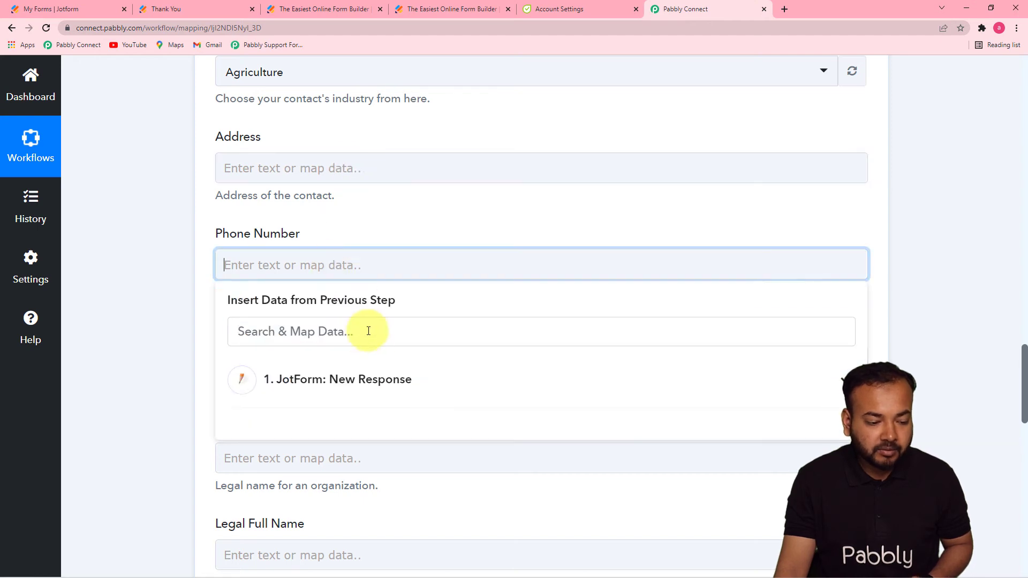
{"action": "left_click", "coordinate": [368, 378]}
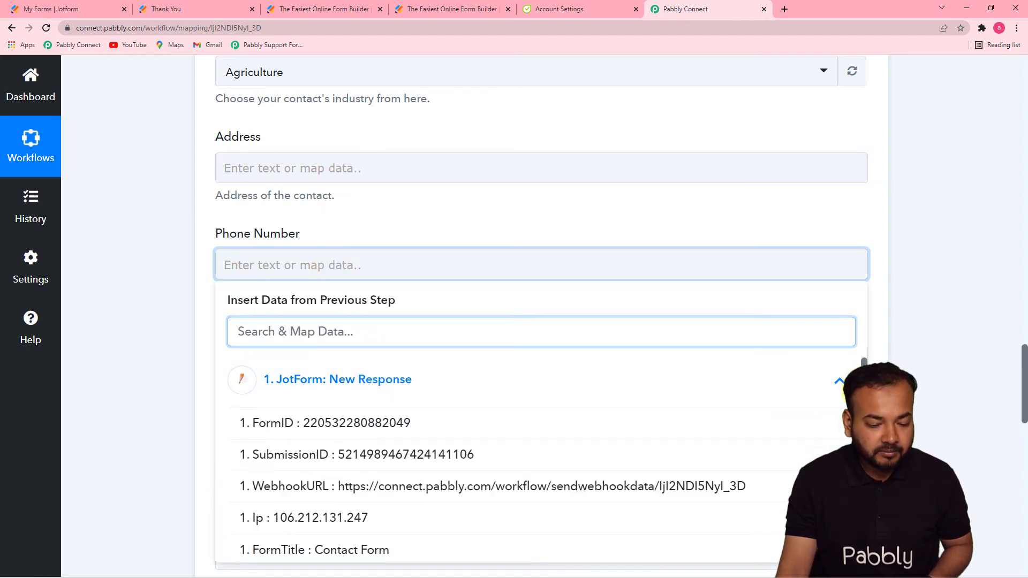
{"action": "scroll", "coordinate": [535, 461], "scroll_direction": "down", "scroll_amount": 4}
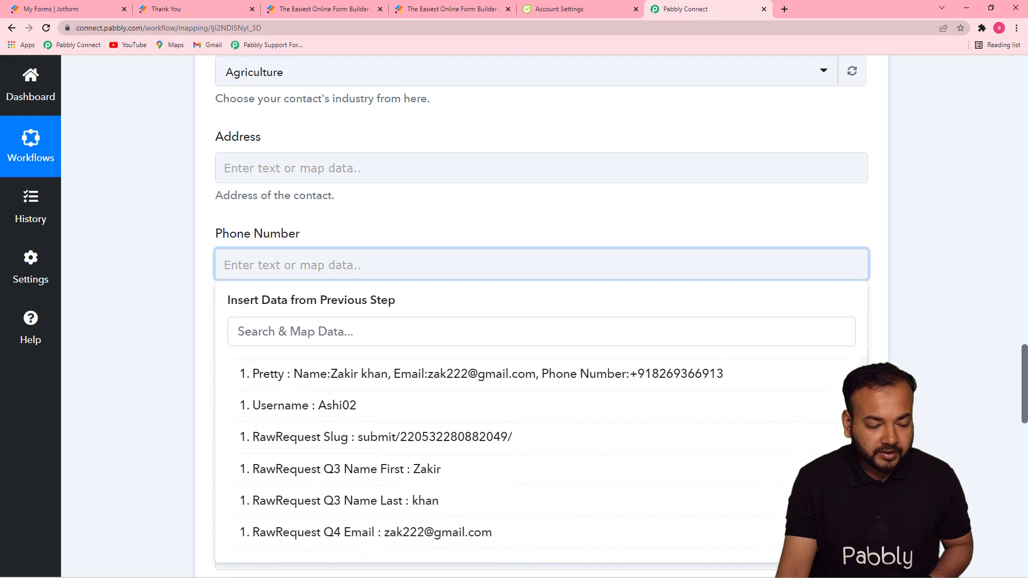
{"action": "scroll", "coordinate": [535, 461], "scroll_direction": "down", "scroll_amount": 3}
{"action": "left_click", "coordinate": [665, 494]}
{"action": "left_click", "coordinate": [172, 313]}
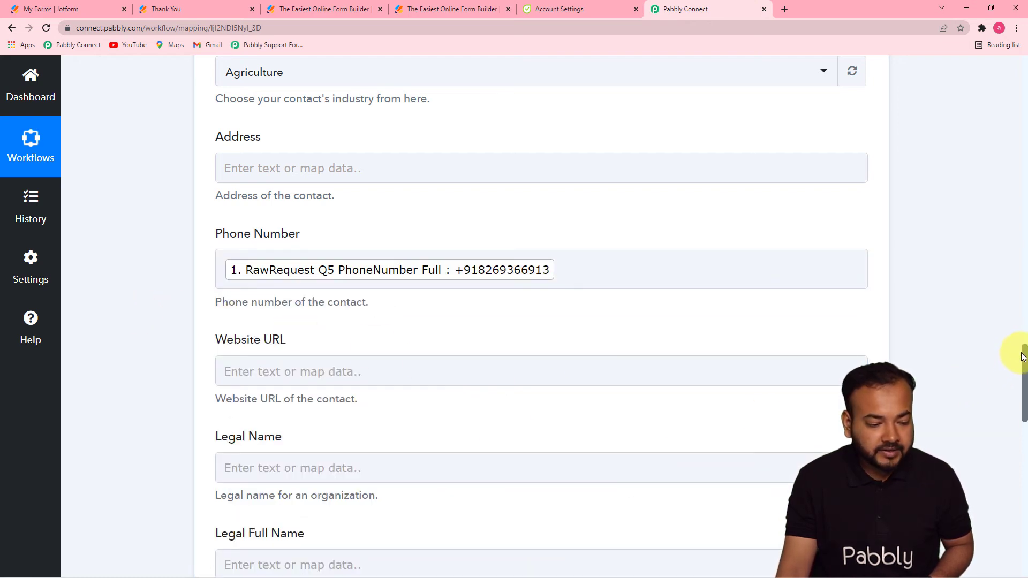
- Reselect the existing Flowlu account owner as the contact's Owner ID
{"action": "left_click_drag", "start_coordinate": [1023, 356], "coordinate": [1024, 468]}
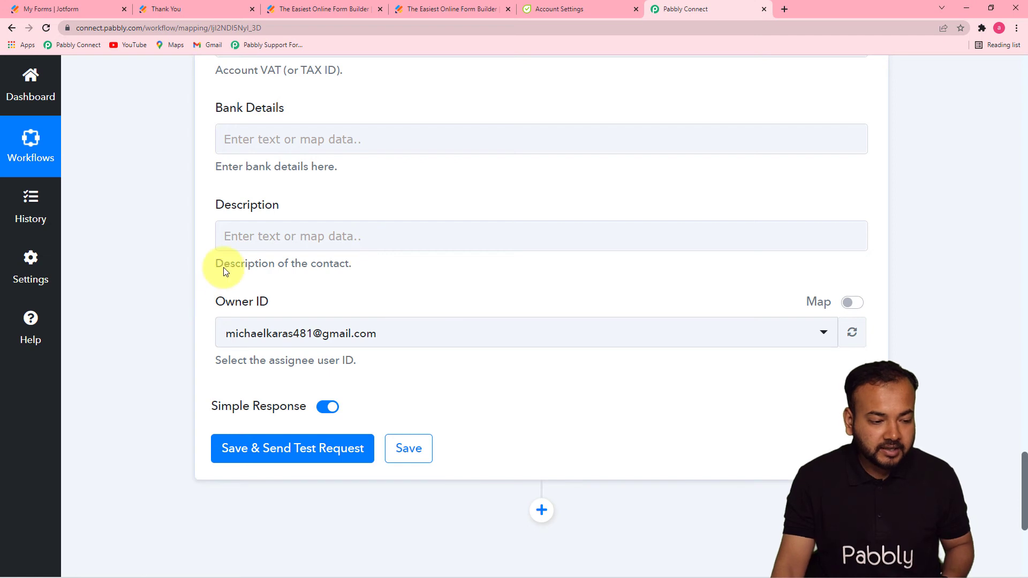
{"action": "left_click", "coordinate": [471, 347]}
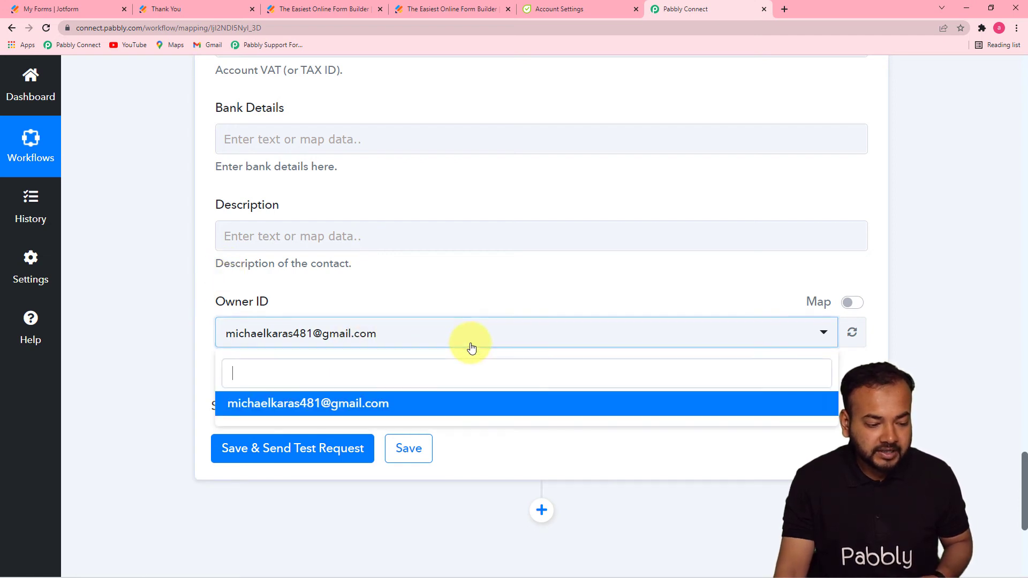
{"action": "left_click", "coordinate": [425, 407]}
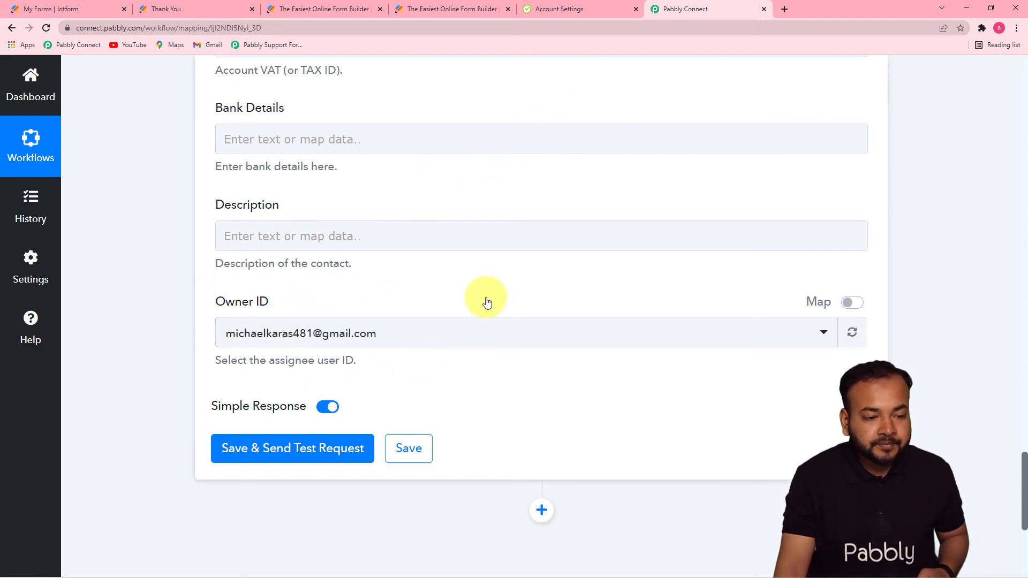
- View Flowlu's CRM Contacts list, then save the Flowlu action and send its test request
{"action": "left_click", "coordinate": [567, 13]}
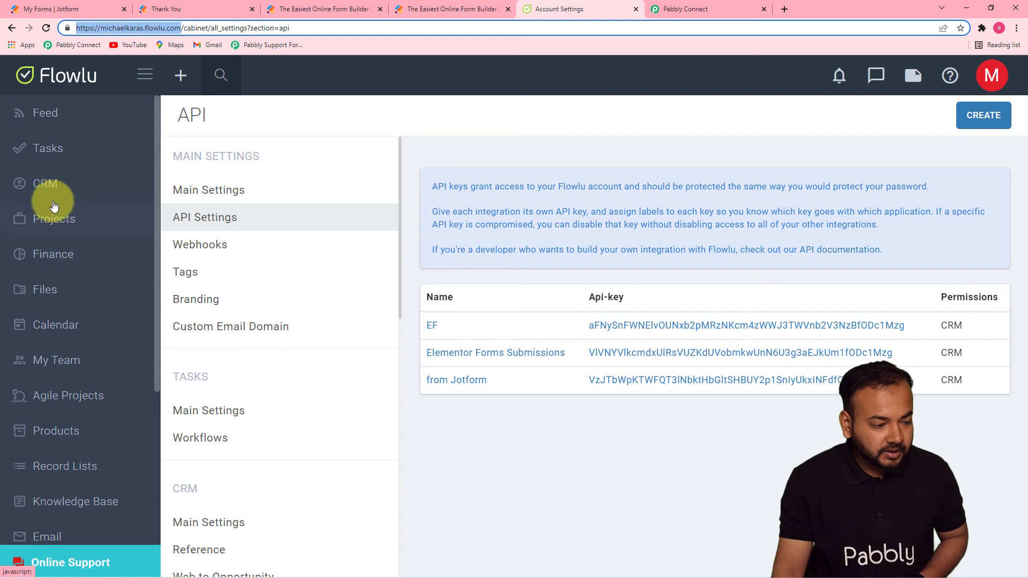
{"action": "left_click", "coordinate": [46, 184]}
{"action": "left_click", "coordinate": [54, 306]}
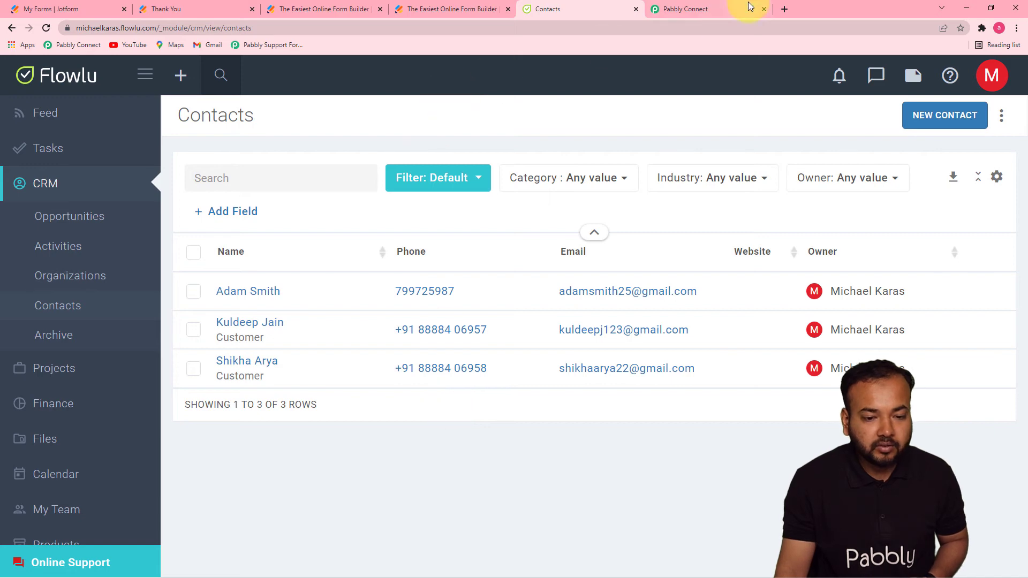
{"action": "left_click", "coordinate": [728, 11]}
{"action": "left_click", "coordinate": [230, 456]}
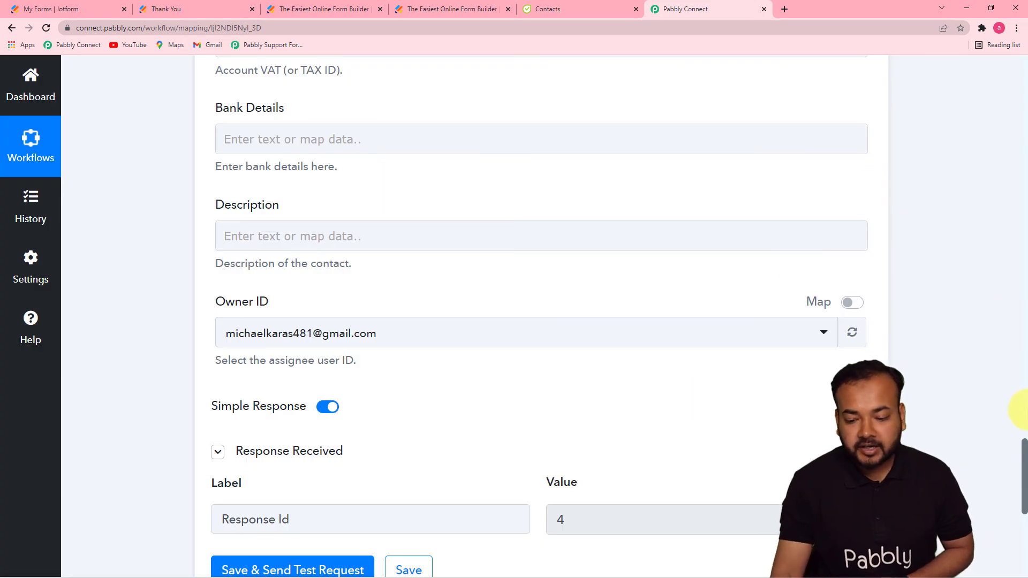
- Confirm Response Id 4 and see the new Prospect contact in Flowlu's Contacts
{"action": "left_click_drag", "start_coordinate": [1025, 450], "coordinate": [1023, 489]}
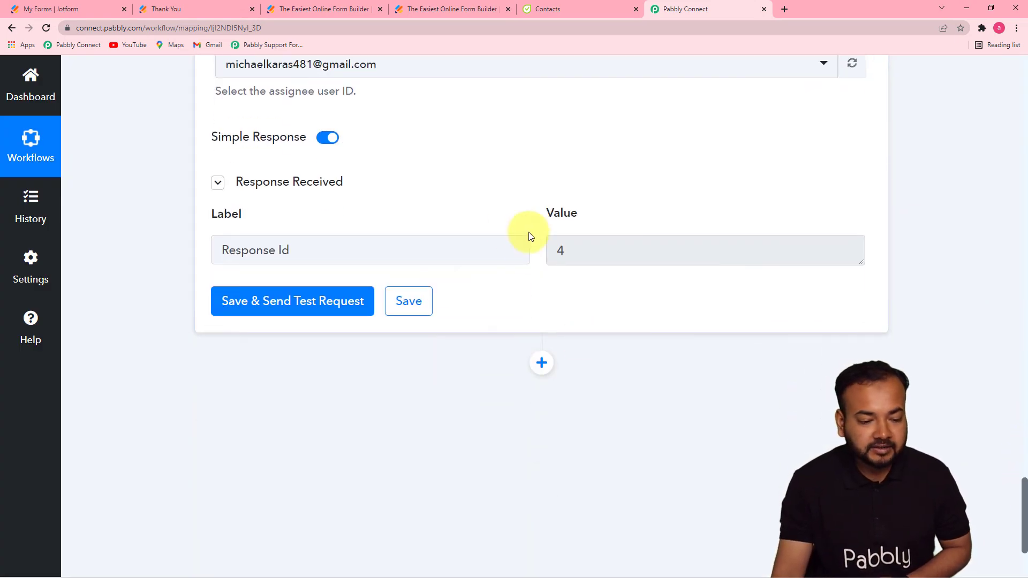
{"action": "left_click", "coordinate": [543, 7]}
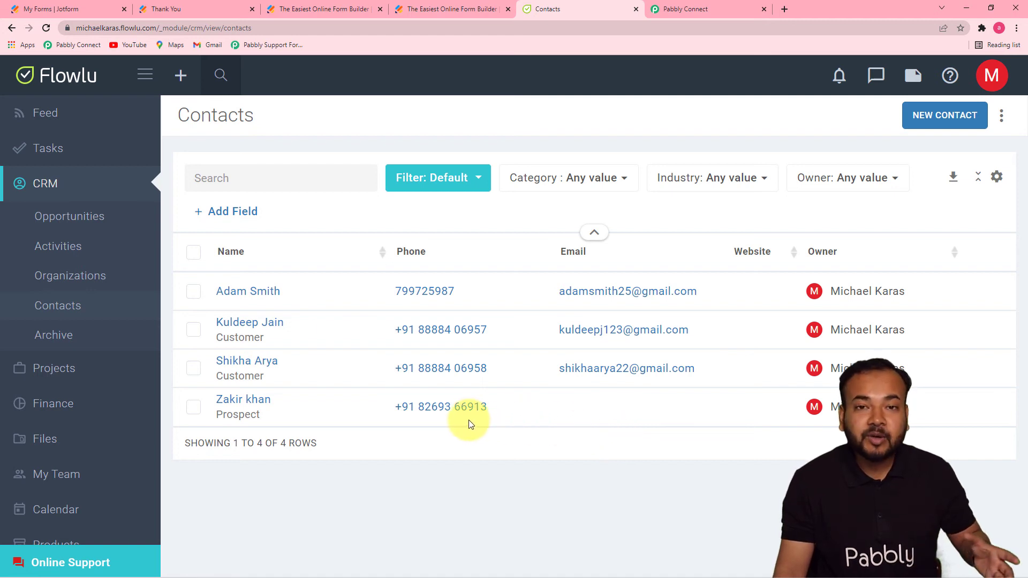
{"action": "left_click", "coordinate": [672, 10]}
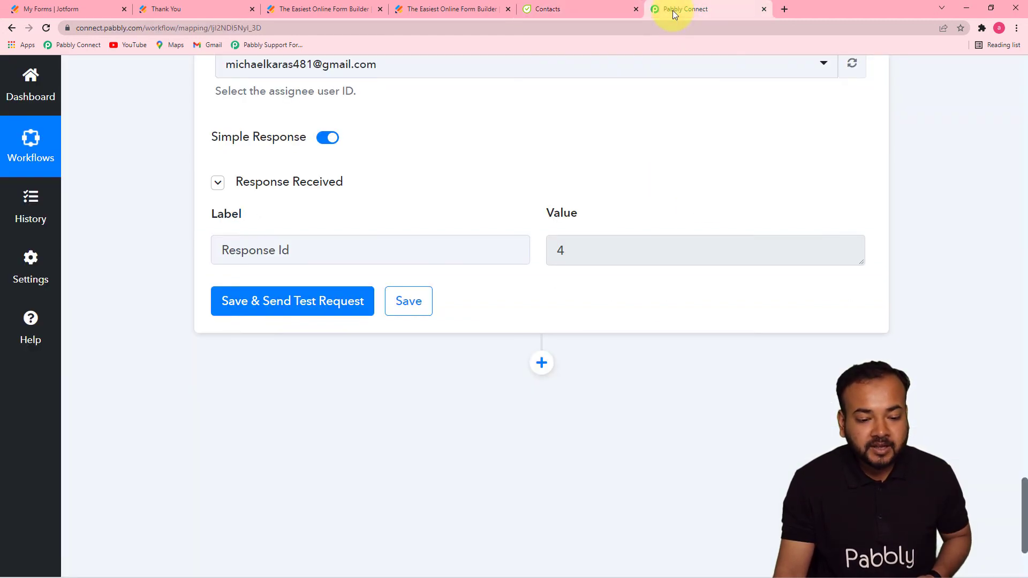
- Leave the Address field unmapped and go to the Jotform confirmation page
{"action": "left_click_drag", "start_coordinate": [1025, 484], "coordinate": [1023, 328]}
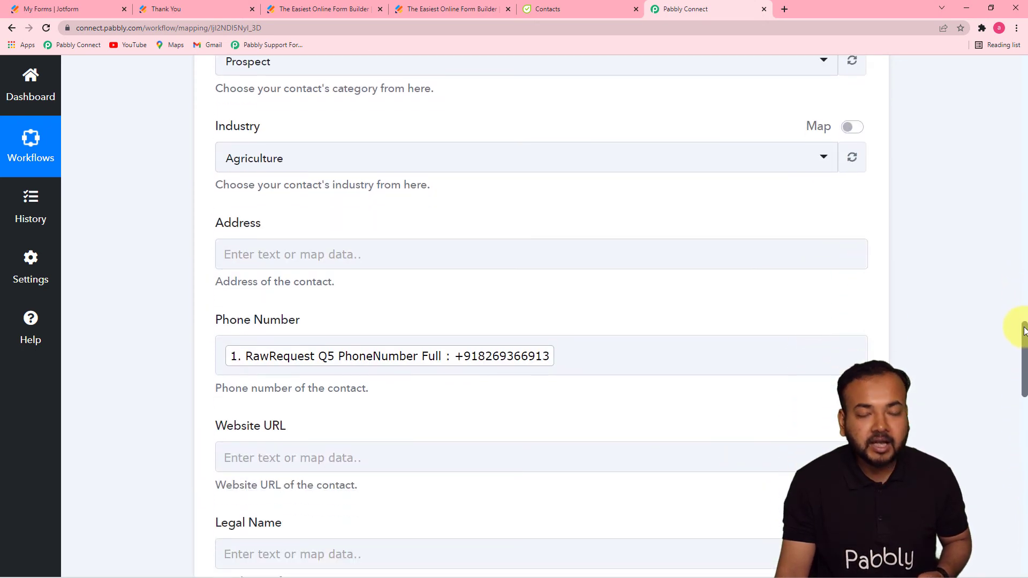
{"action": "left_click", "coordinate": [571, 244]}
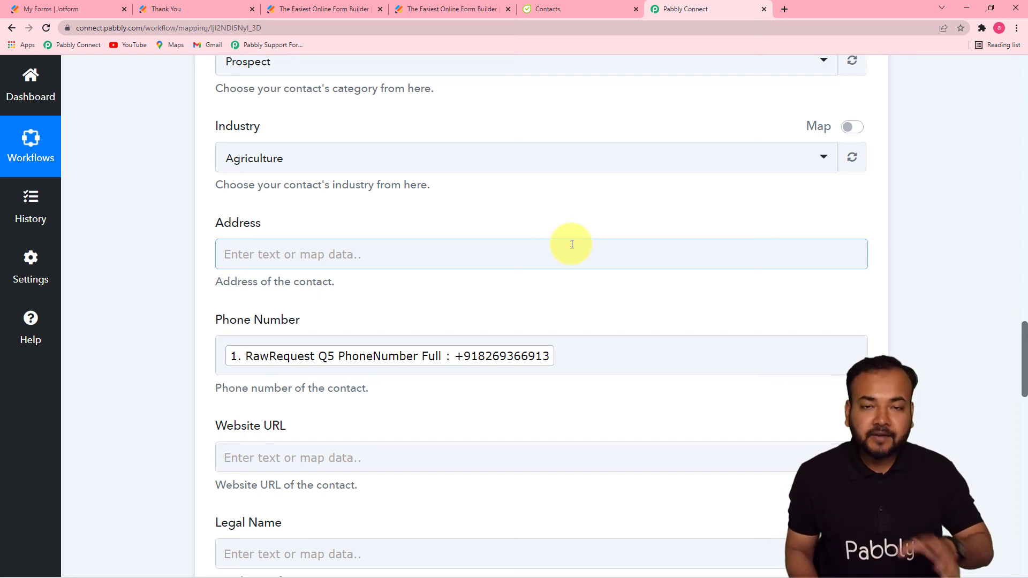
{"action": "left_click", "coordinate": [104, 141]}
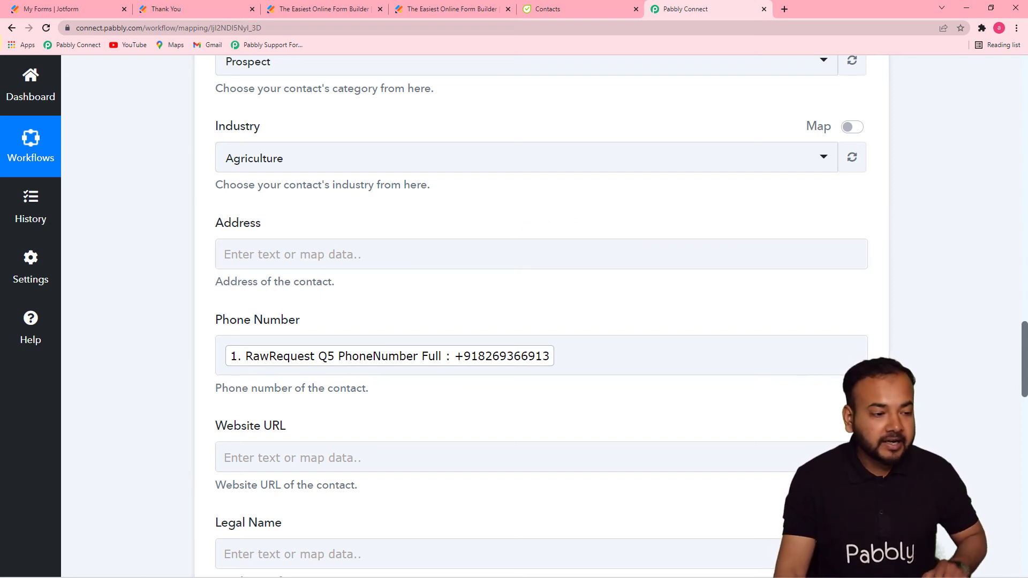
{"action": "left_click", "coordinate": [177, 9]}
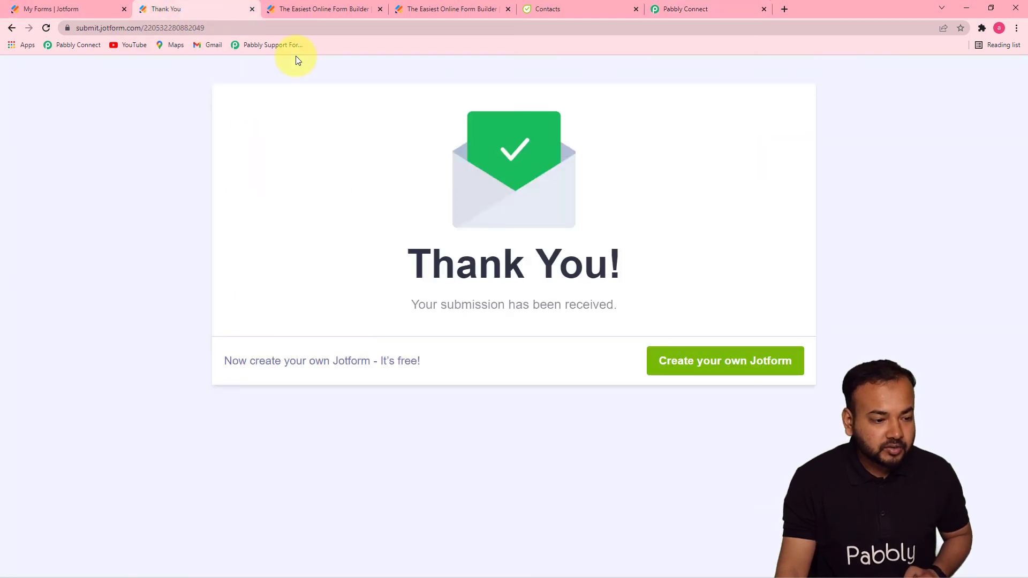
- Reload the Contact Form and fill in the new person's first and last name, e-mail and phone number
{"action": "left_click", "coordinate": [291, 32]}
{"action": "key", "text": "Return"}
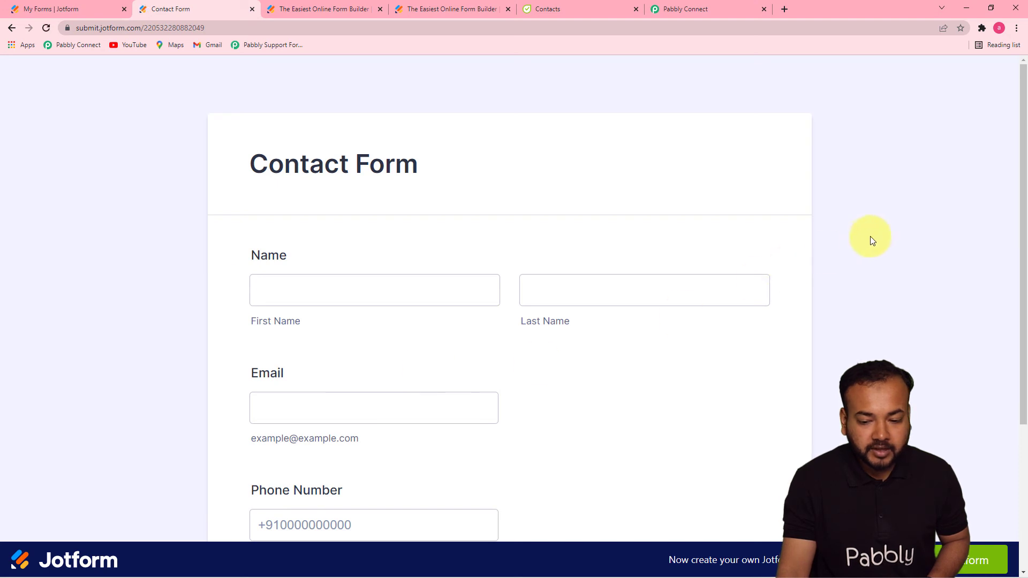
{"action": "left_click_drag", "start_coordinate": [1023, 172], "coordinate": [1022, 230]}
{"action": "left_click", "coordinate": [398, 226]}
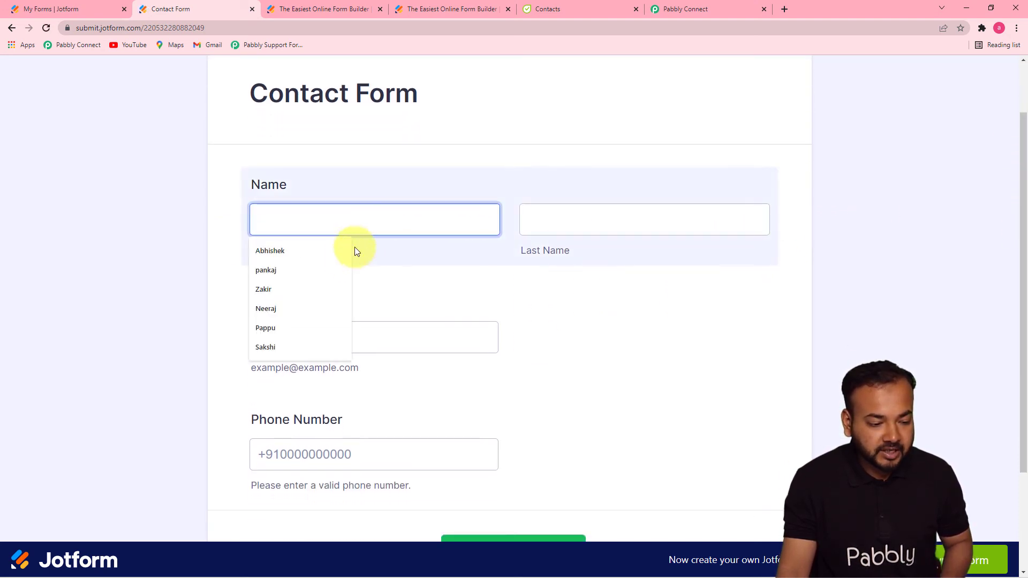
{"action": "left_click", "coordinate": [304, 345]}
{"action": "left_click", "coordinate": [597, 228]}
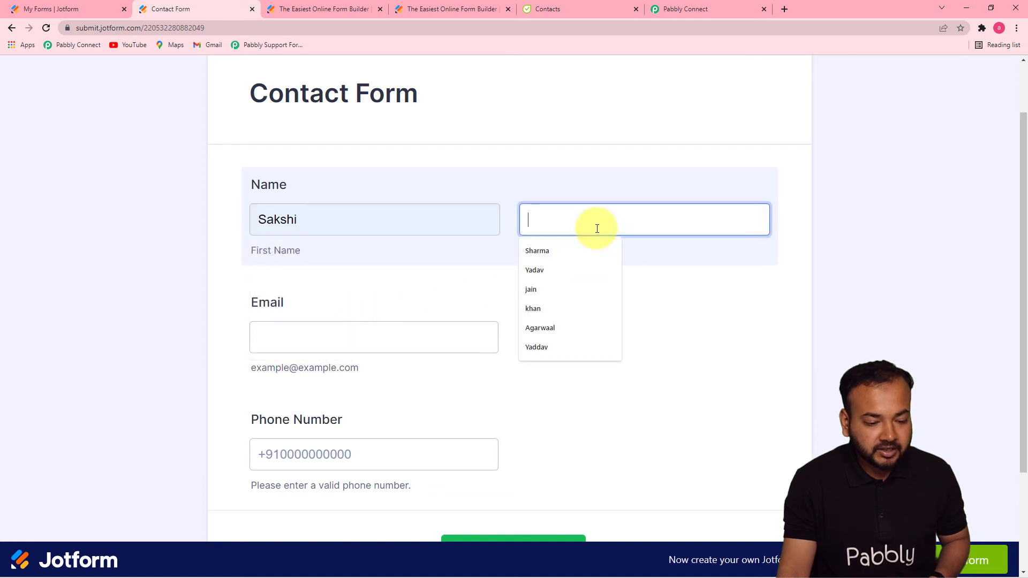
{"action": "left_click", "coordinate": [374, 339]}
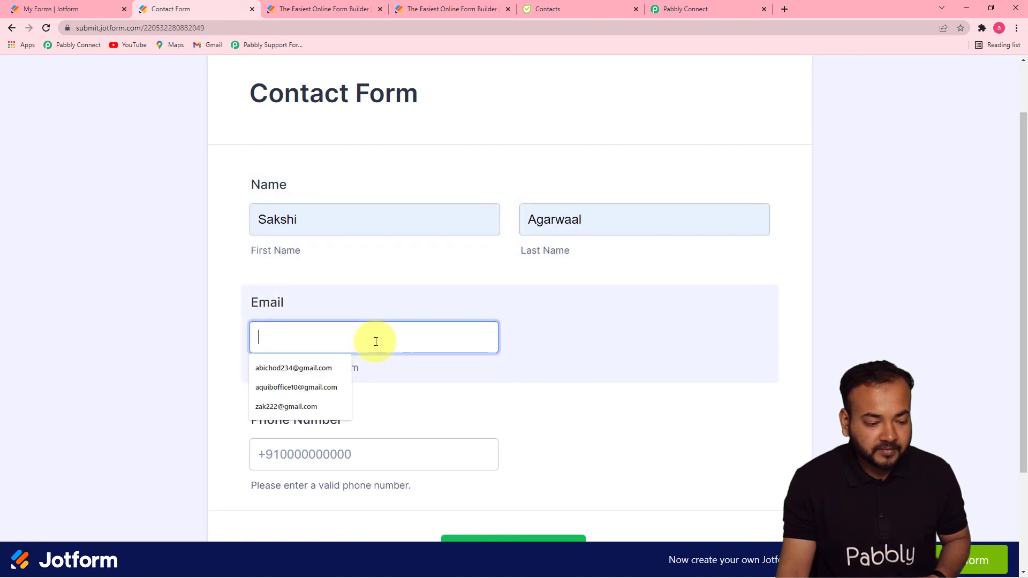
{"action": "left_click", "coordinate": [309, 387]}
{"action": "left_click", "coordinate": [336, 452]}
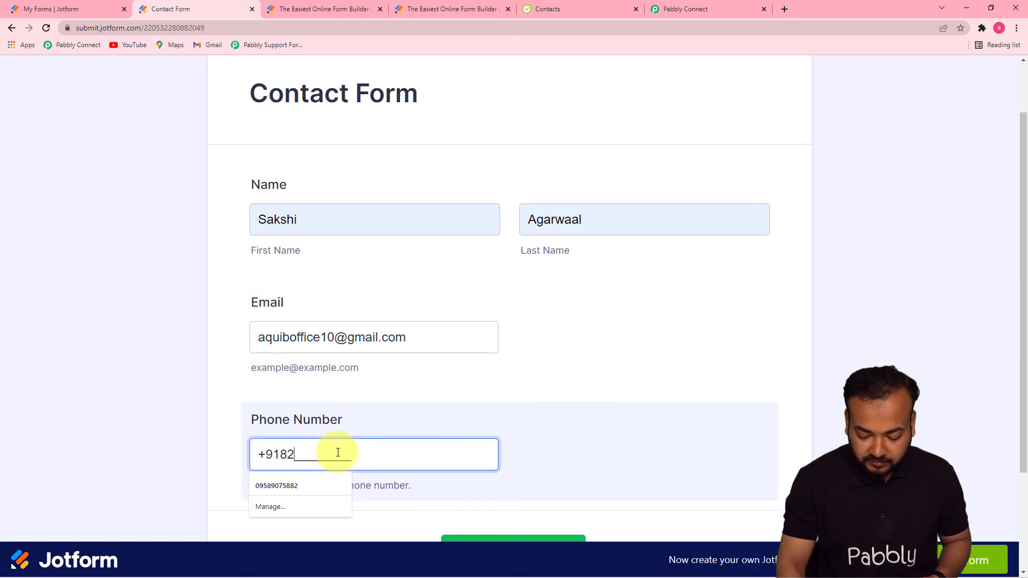
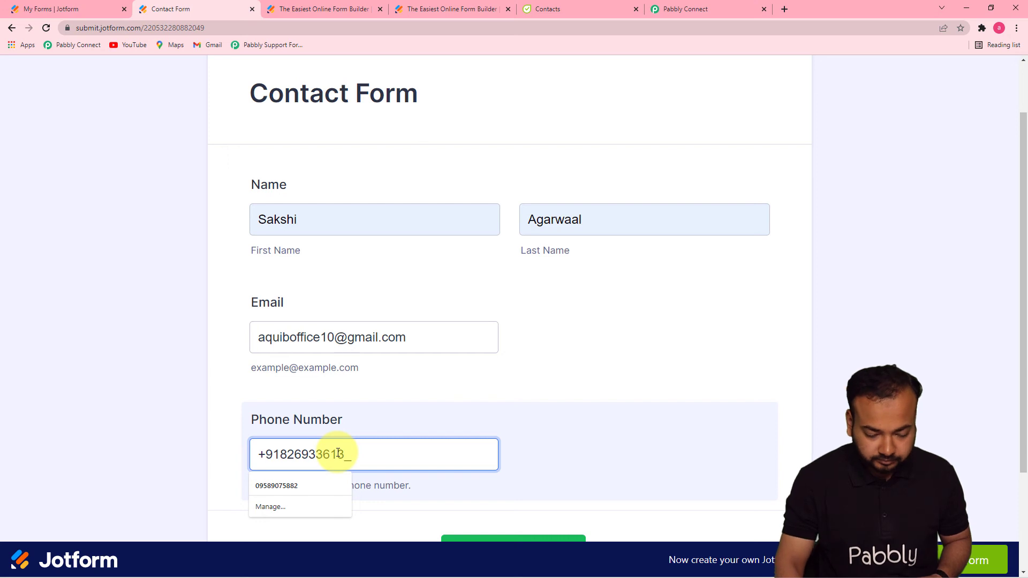
{"action": "left_click", "coordinate": [966, 423]}
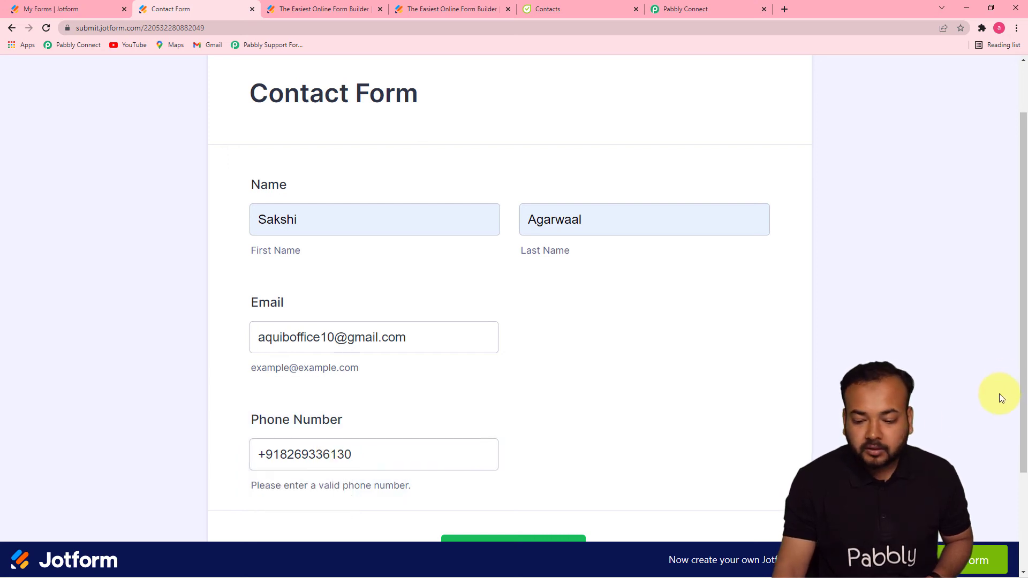
- Submit the form and go to the Flowlu Contacts list
{"action": "scroll", "coordinate": [1009, 386], "scroll_direction": "down", "scroll_amount": 2}
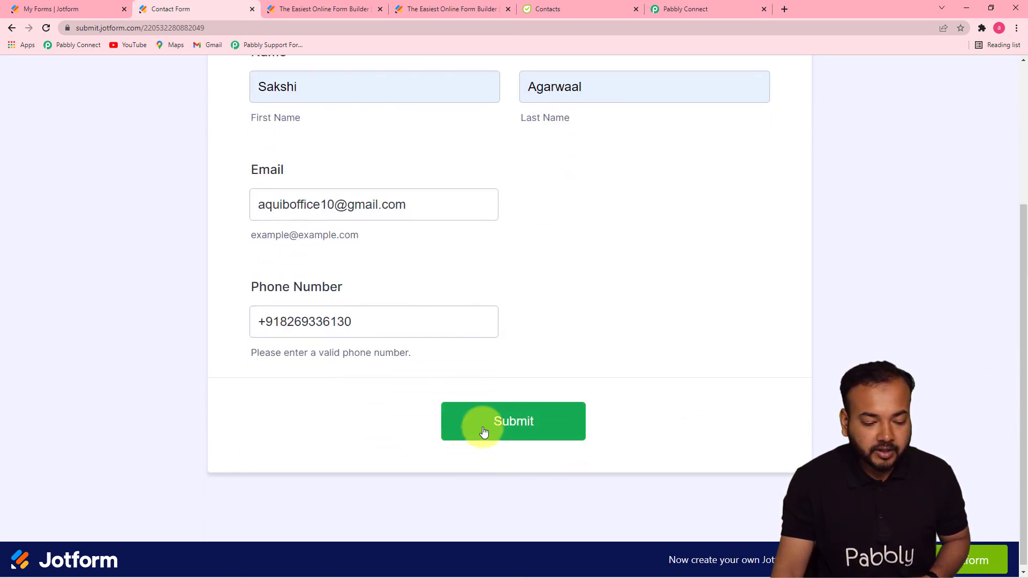
{"action": "left_click", "coordinate": [485, 430]}
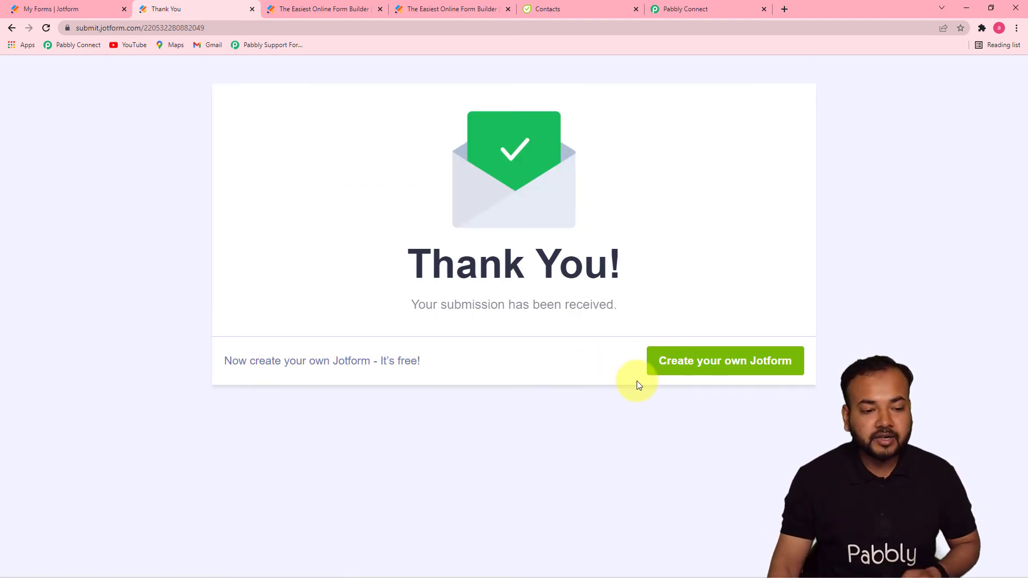
{"action": "left_click", "coordinate": [551, 9]}
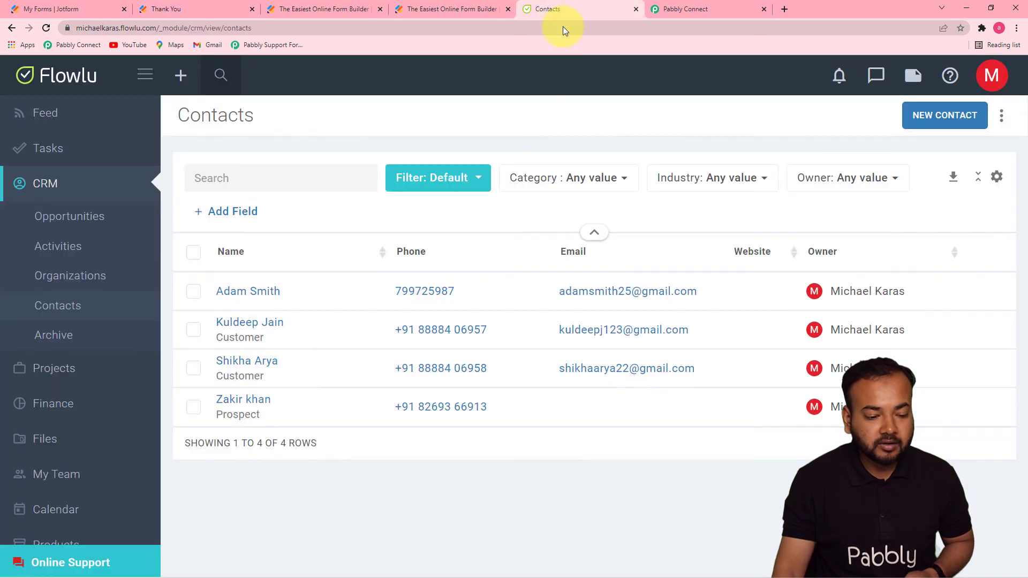
- Refresh Flowlu's Contacts to see the new Prospect, then return to Pabbly Connect
{"action": "left_click", "coordinate": [46, 28]}
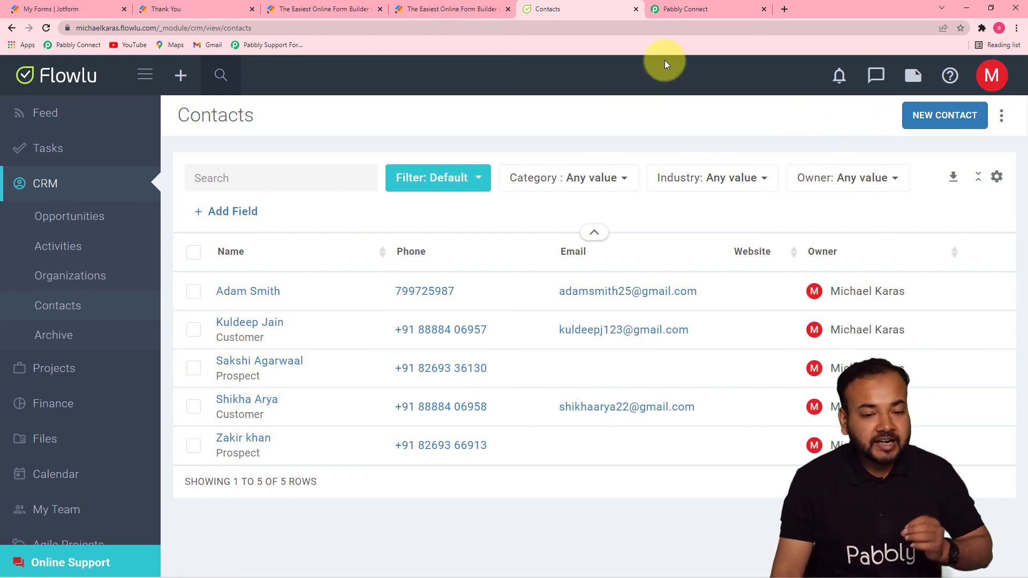
{"action": "left_click", "coordinate": [688, 15]}
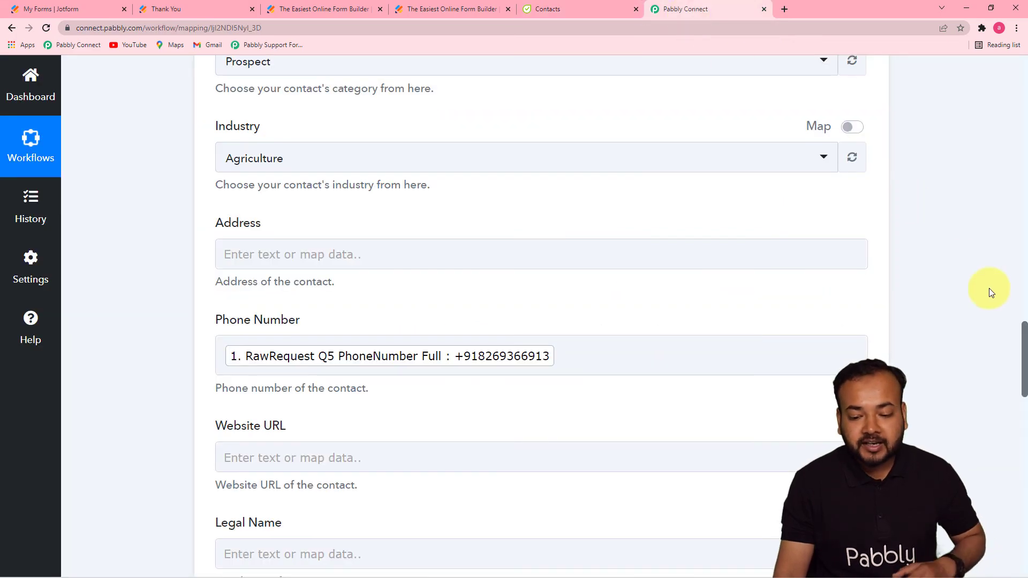
{"action": "left_click_drag", "start_coordinate": [1022, 339], "coordinate": [1025, 478]}
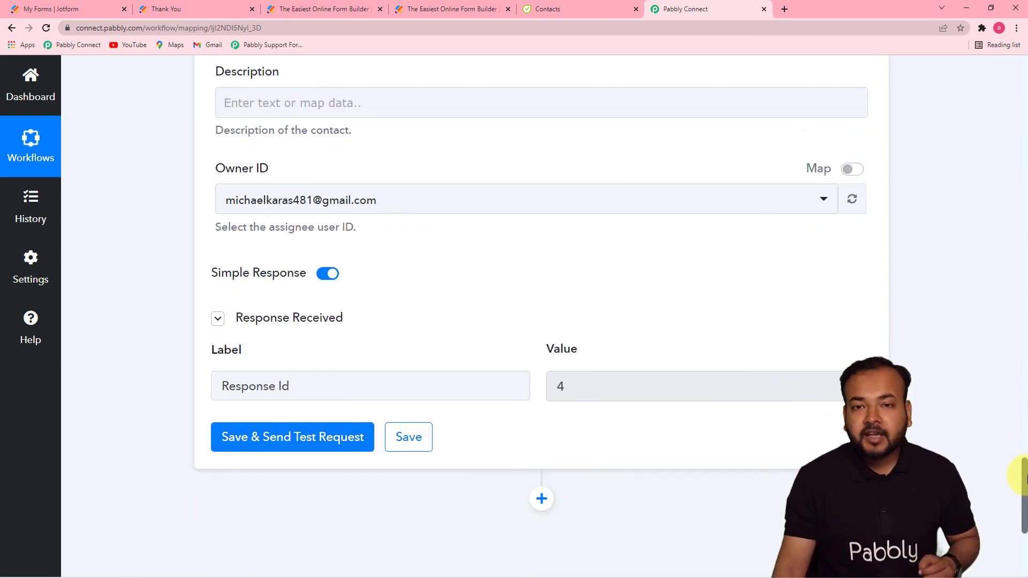